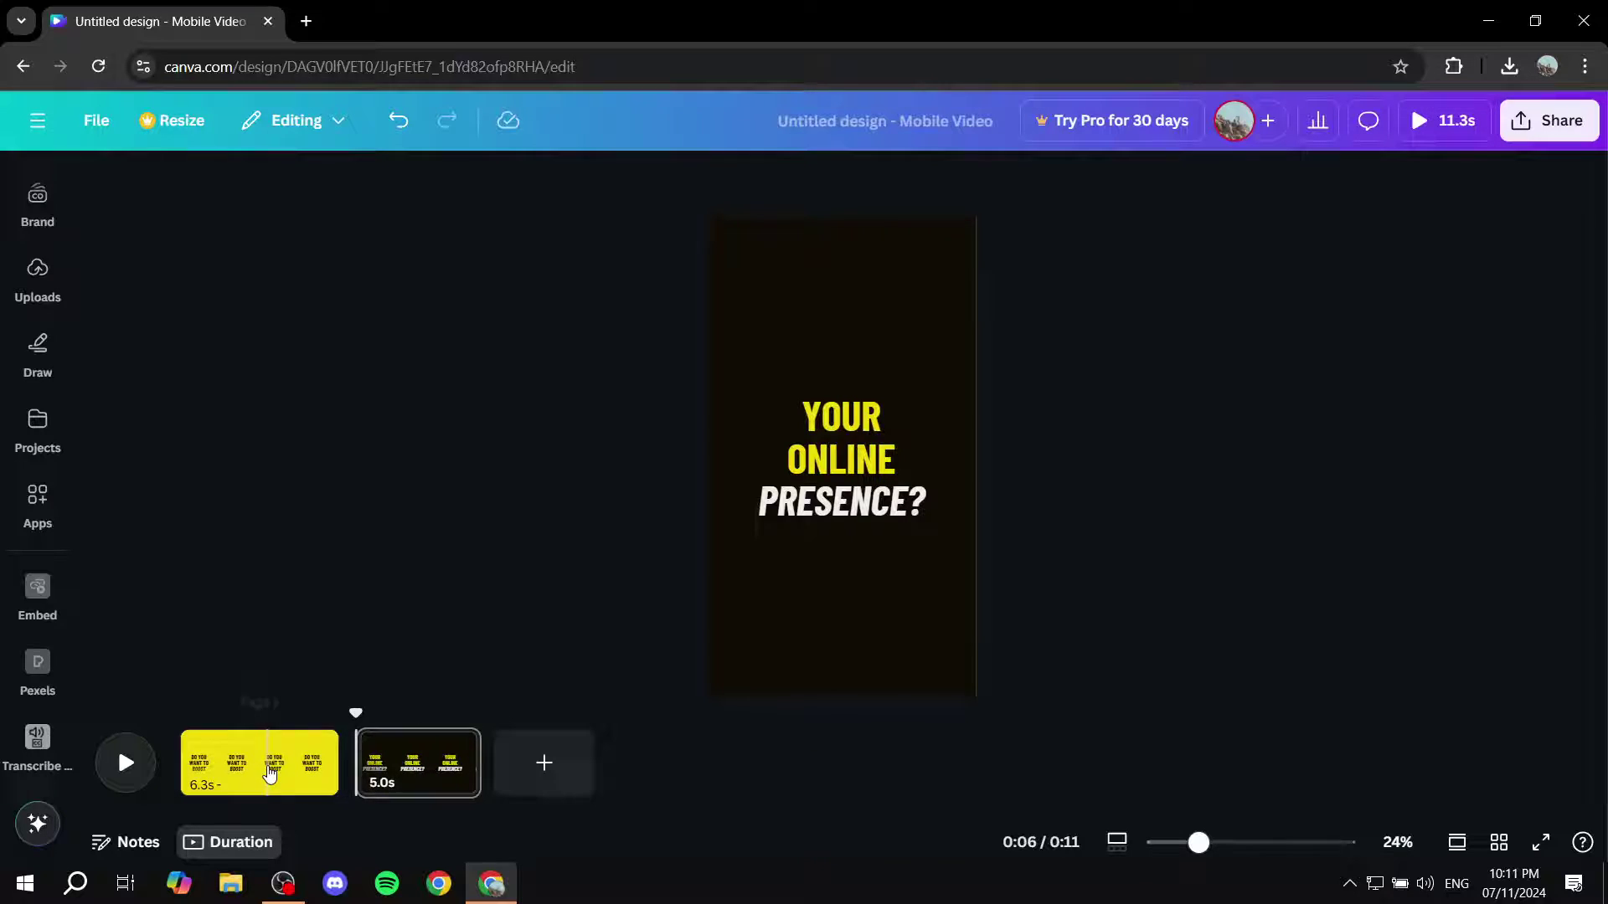
Step: Download both pages of the vertical video as an MP4 via Share > Download
{"action": "left_click", "coordinate": [269, 769]}
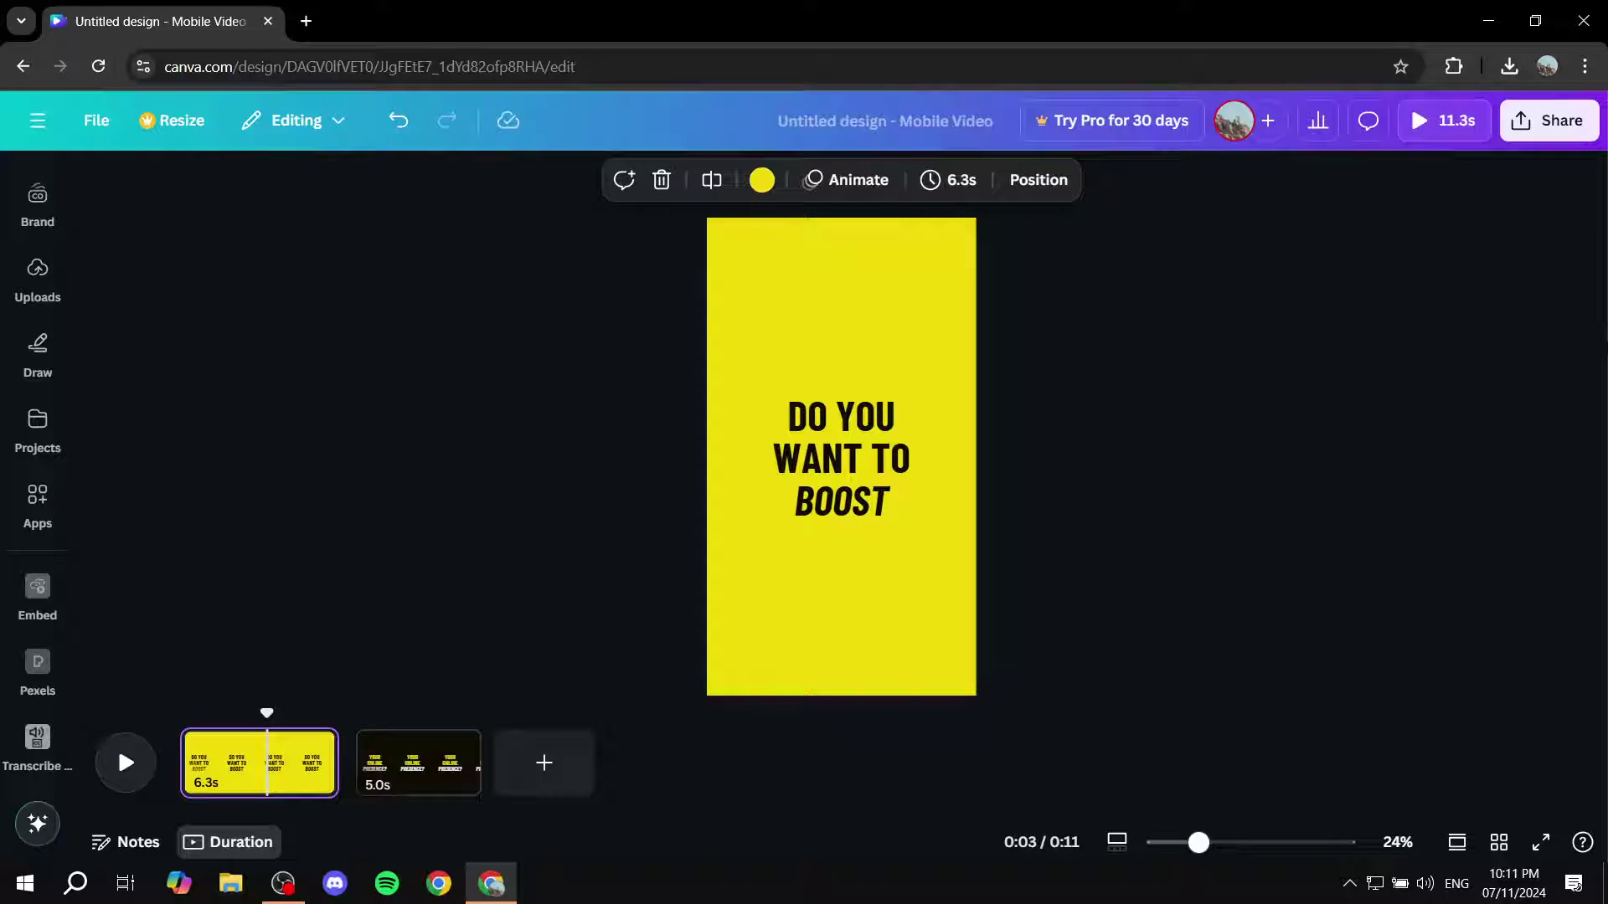
{"action": "left_click", "coordinate": [1558, 126]}
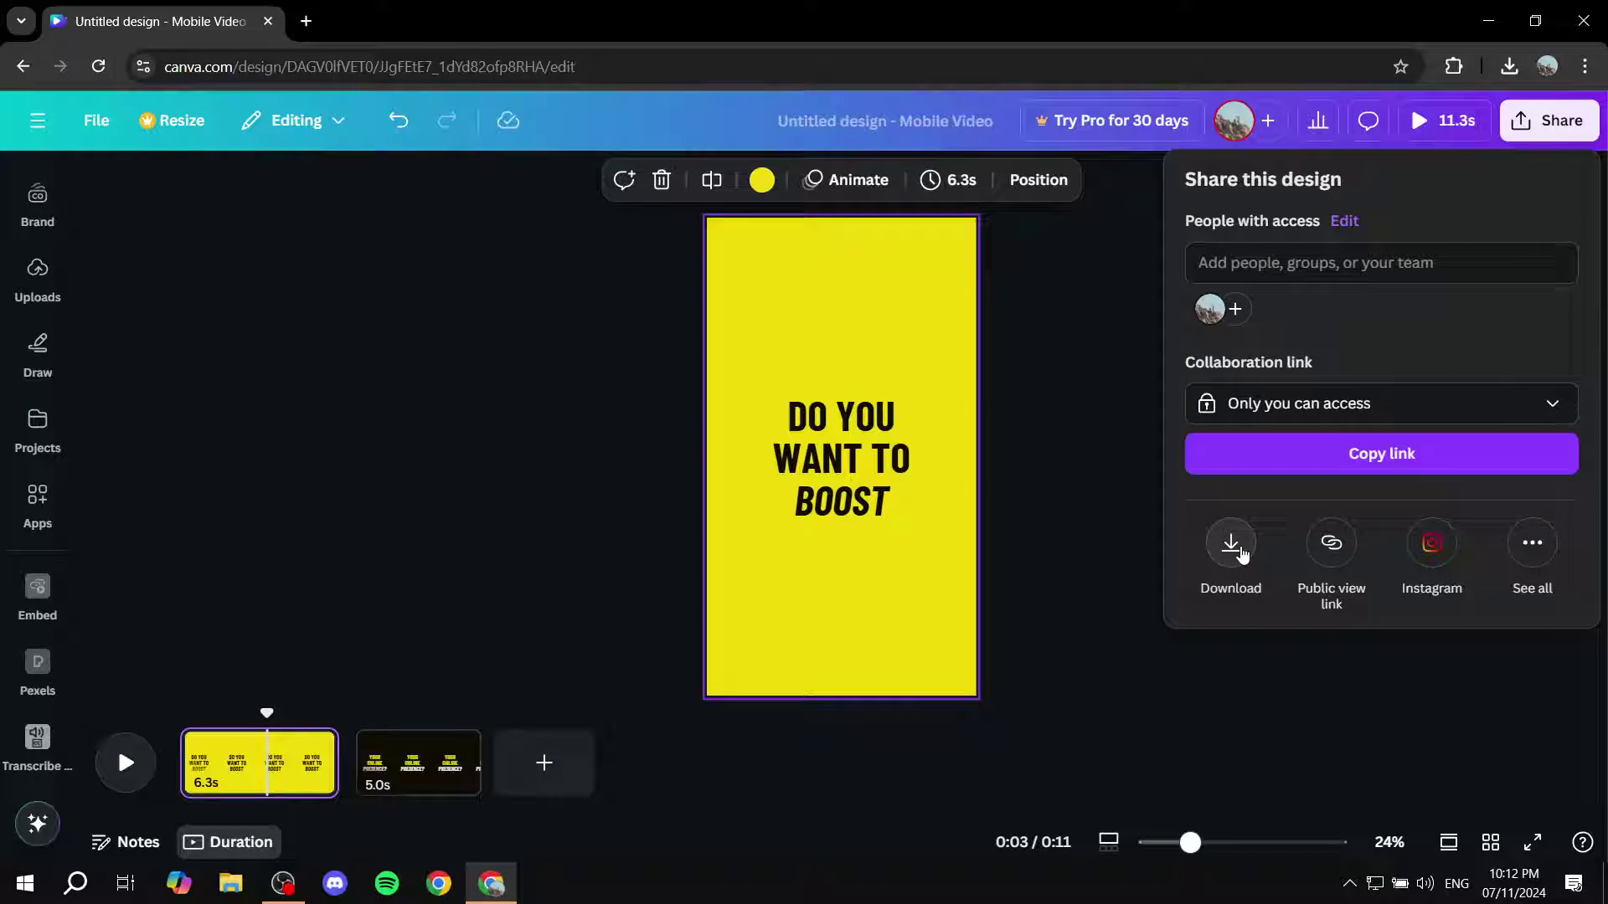
{"action": "left_click", "coordinate": [1231, 543]}
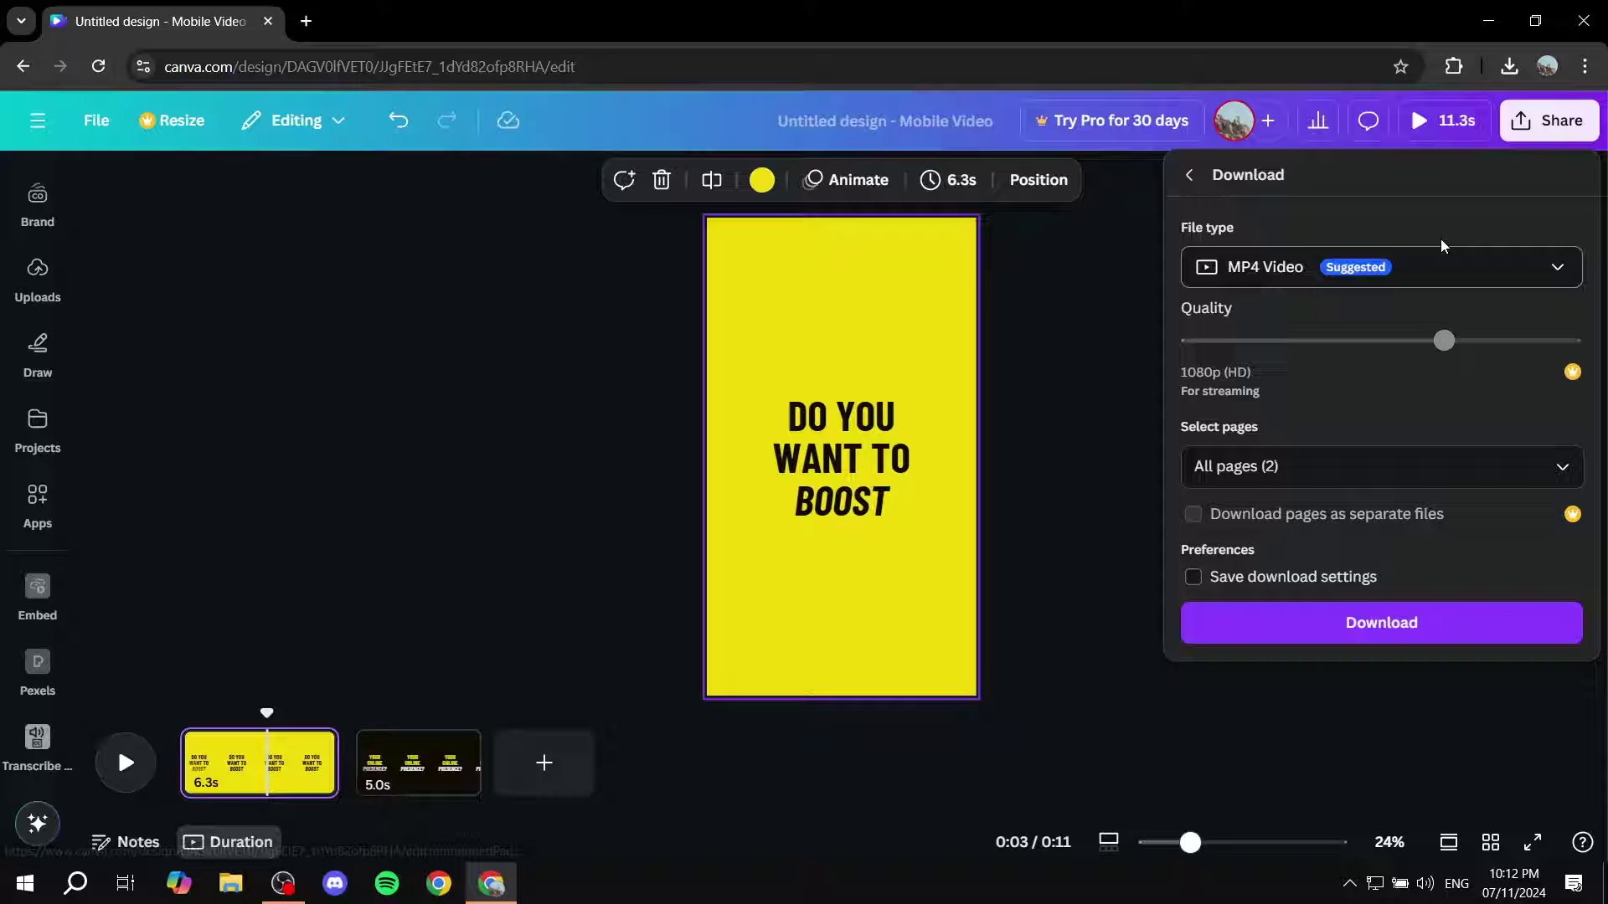
{"action": "left_click", "coordinate": [1357, 624]}
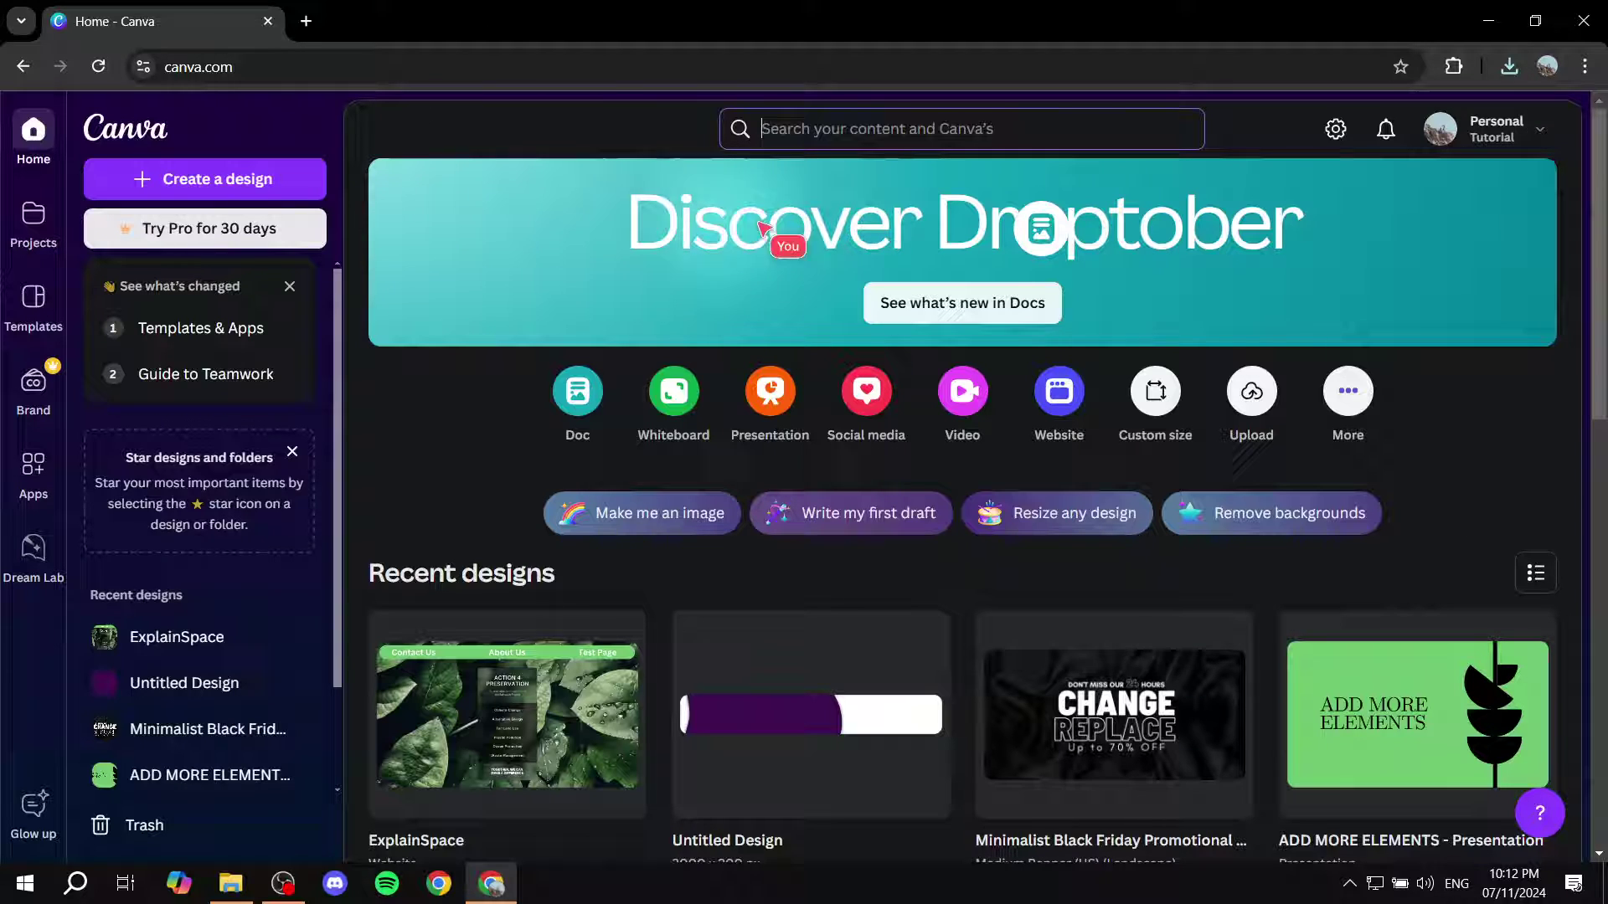
Step: Create a new blank landscape 1920×1080 video design from the home page
{"action": "left_click", "coordinate": [963, 399]}
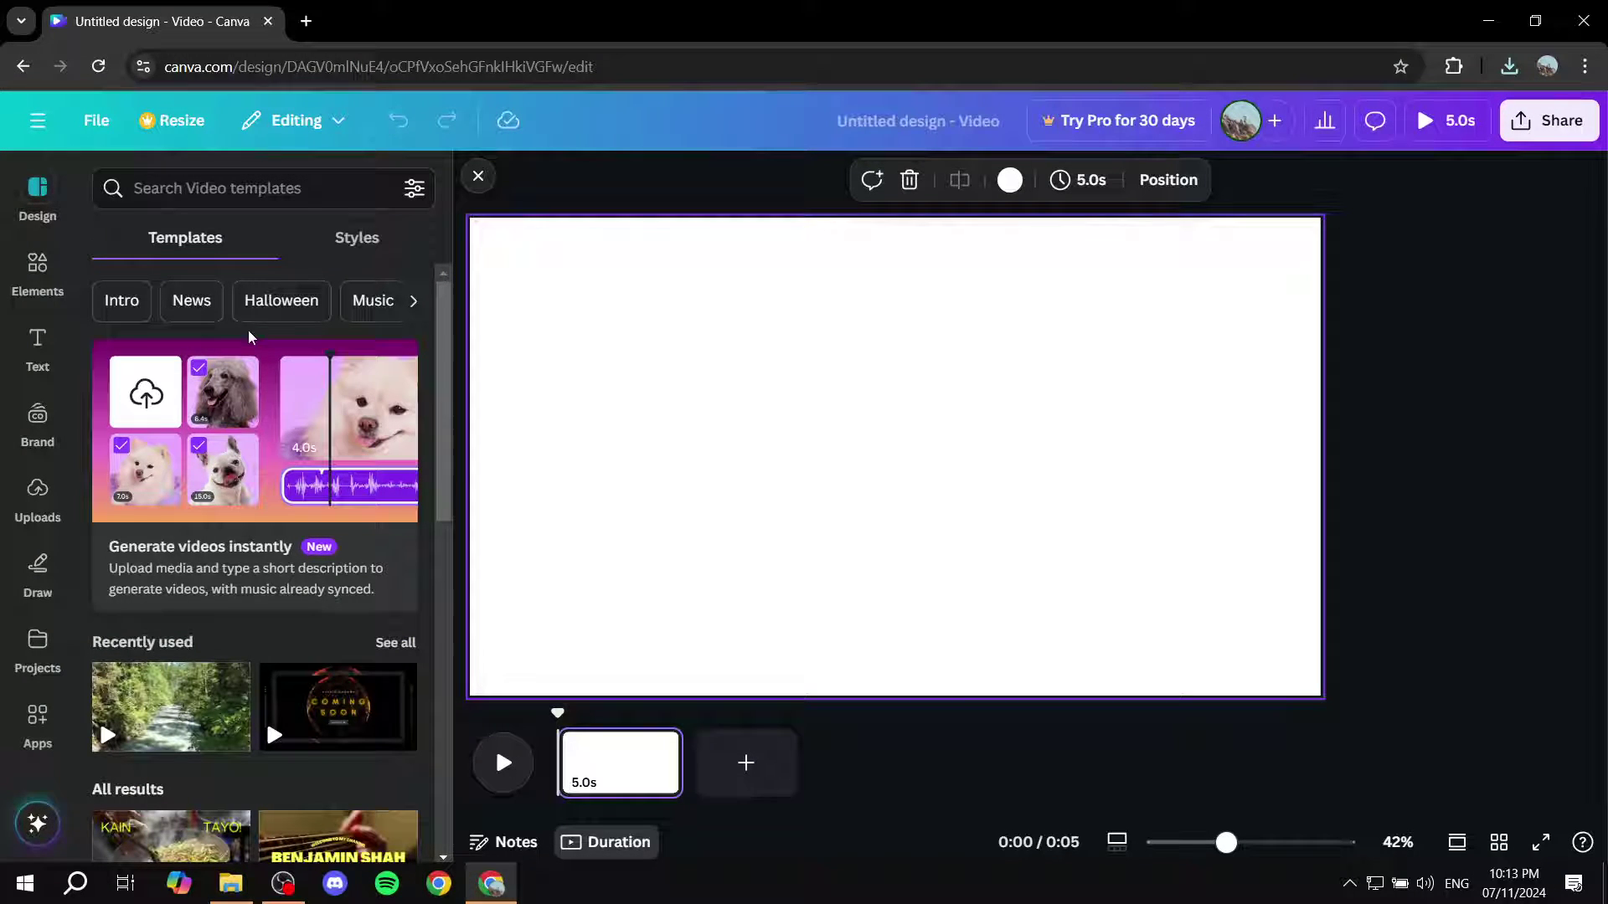
Step: Upload Vertical.mp4 from the Desktop into Uploads
{"action": "left_click", "coordinate": [38, 500]}
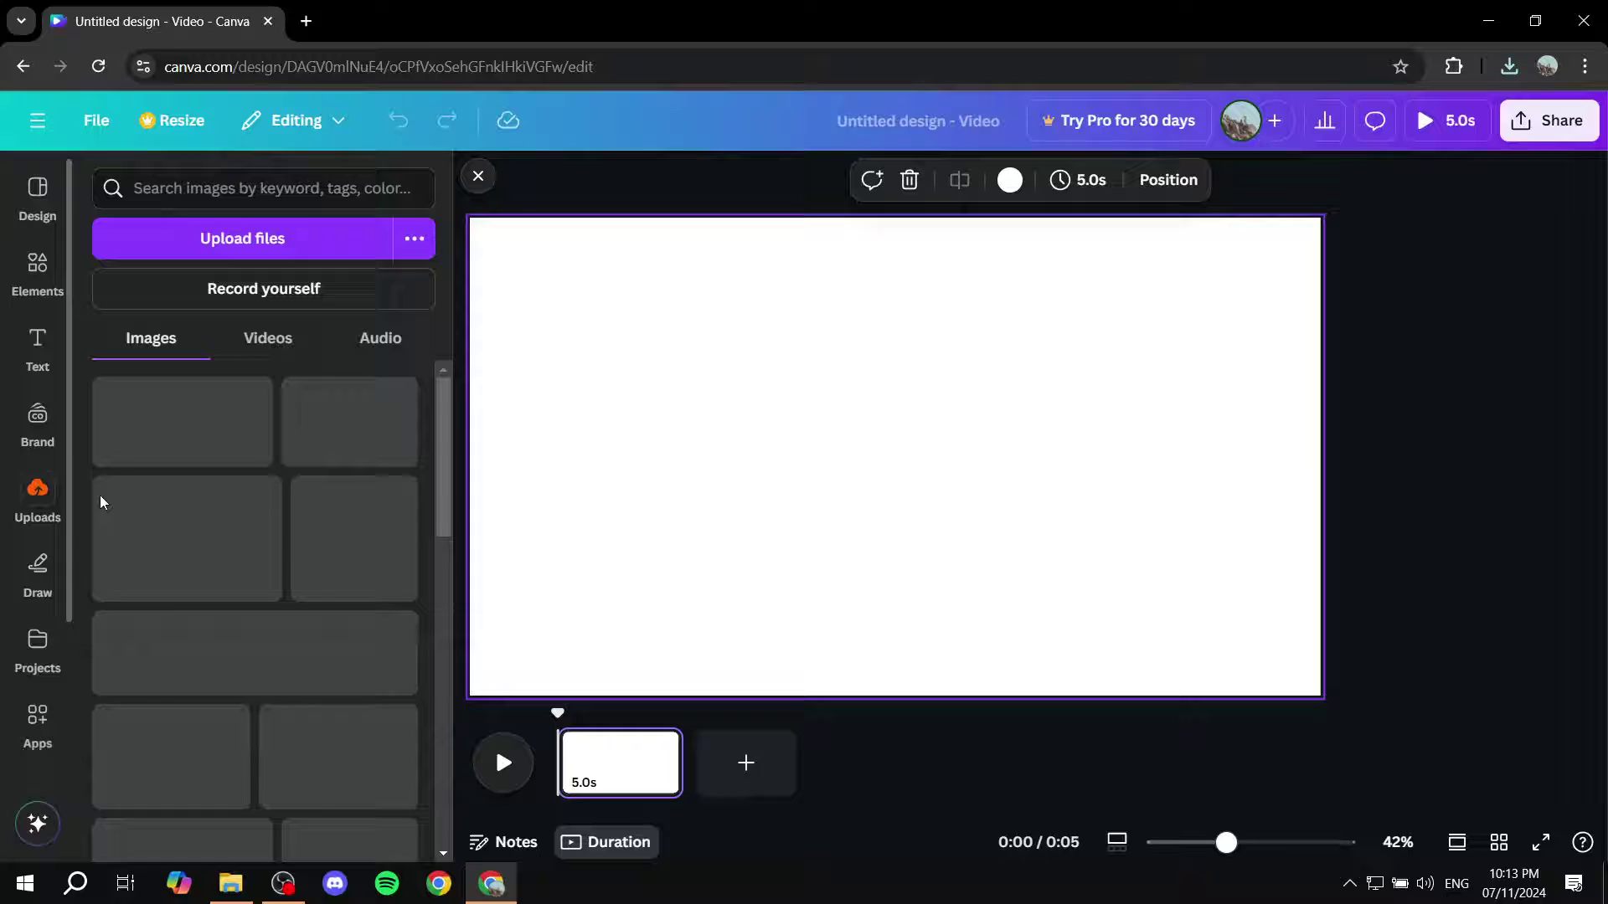
{"action": "left_click", "coordinate": [243, 238]}
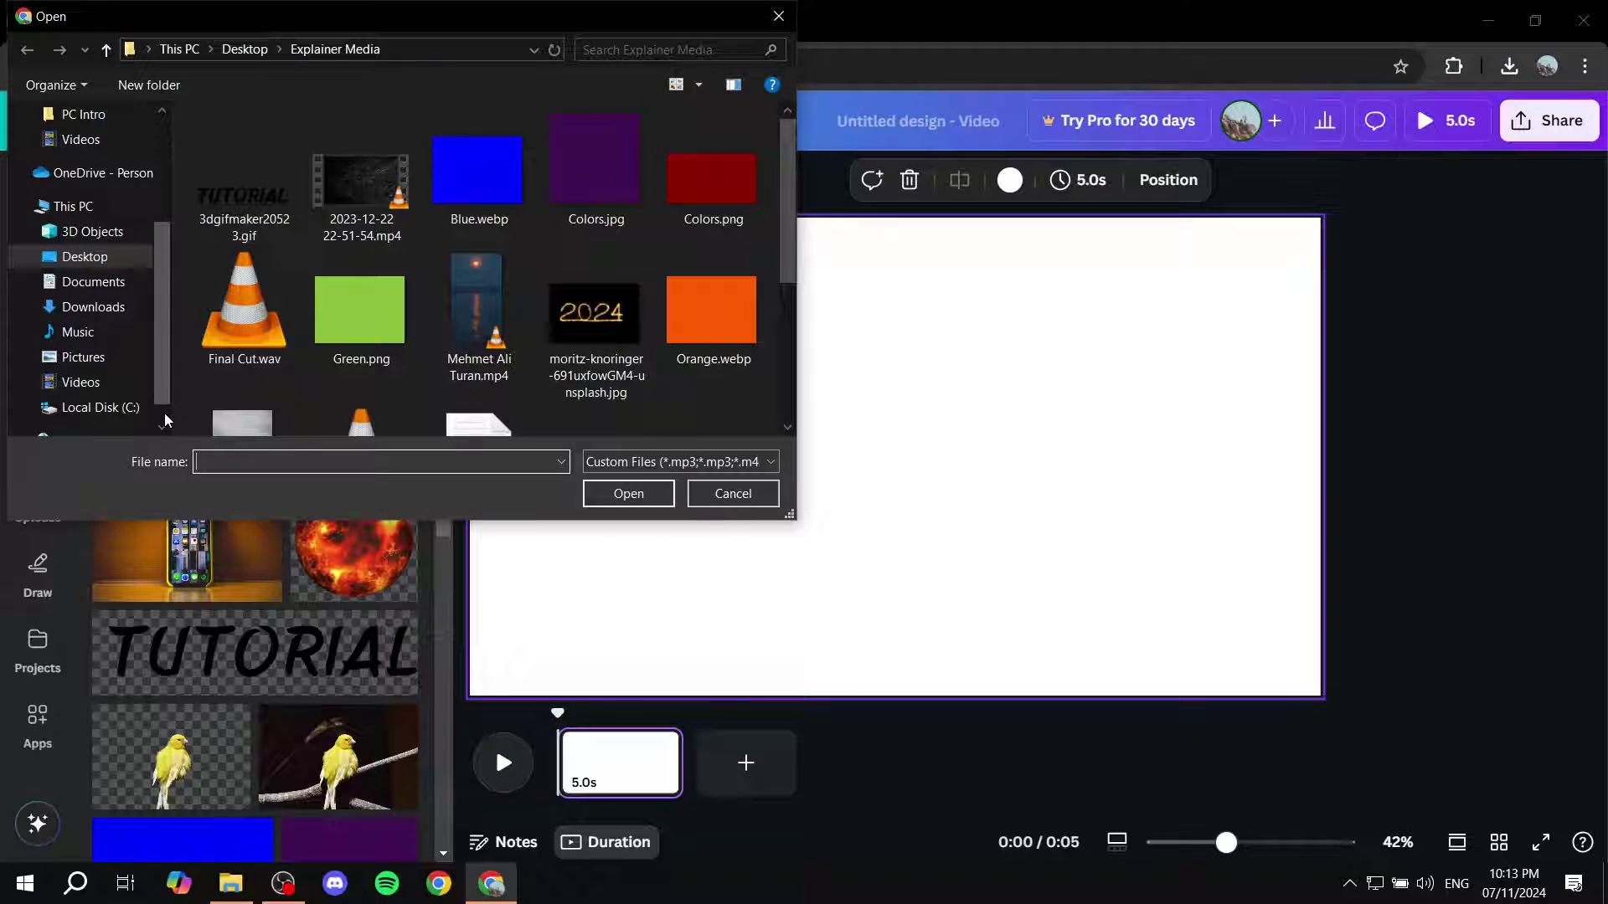
{"action": "left_click", "coordinate": [85, 256]}
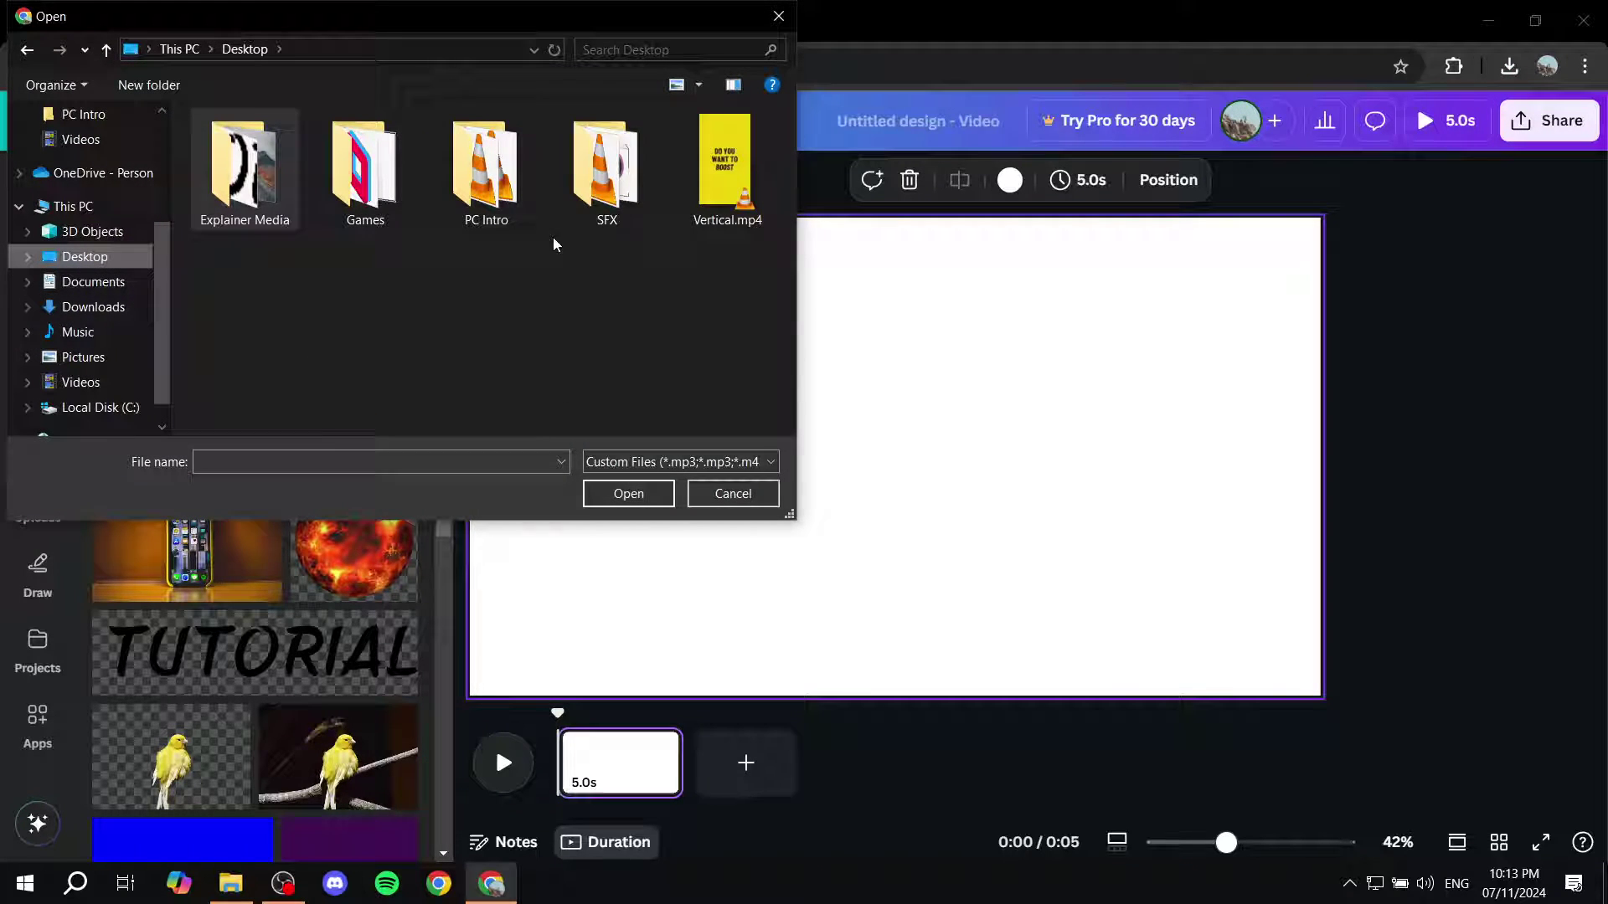
{"action": "double_click", "coordinate": [727, 169]}
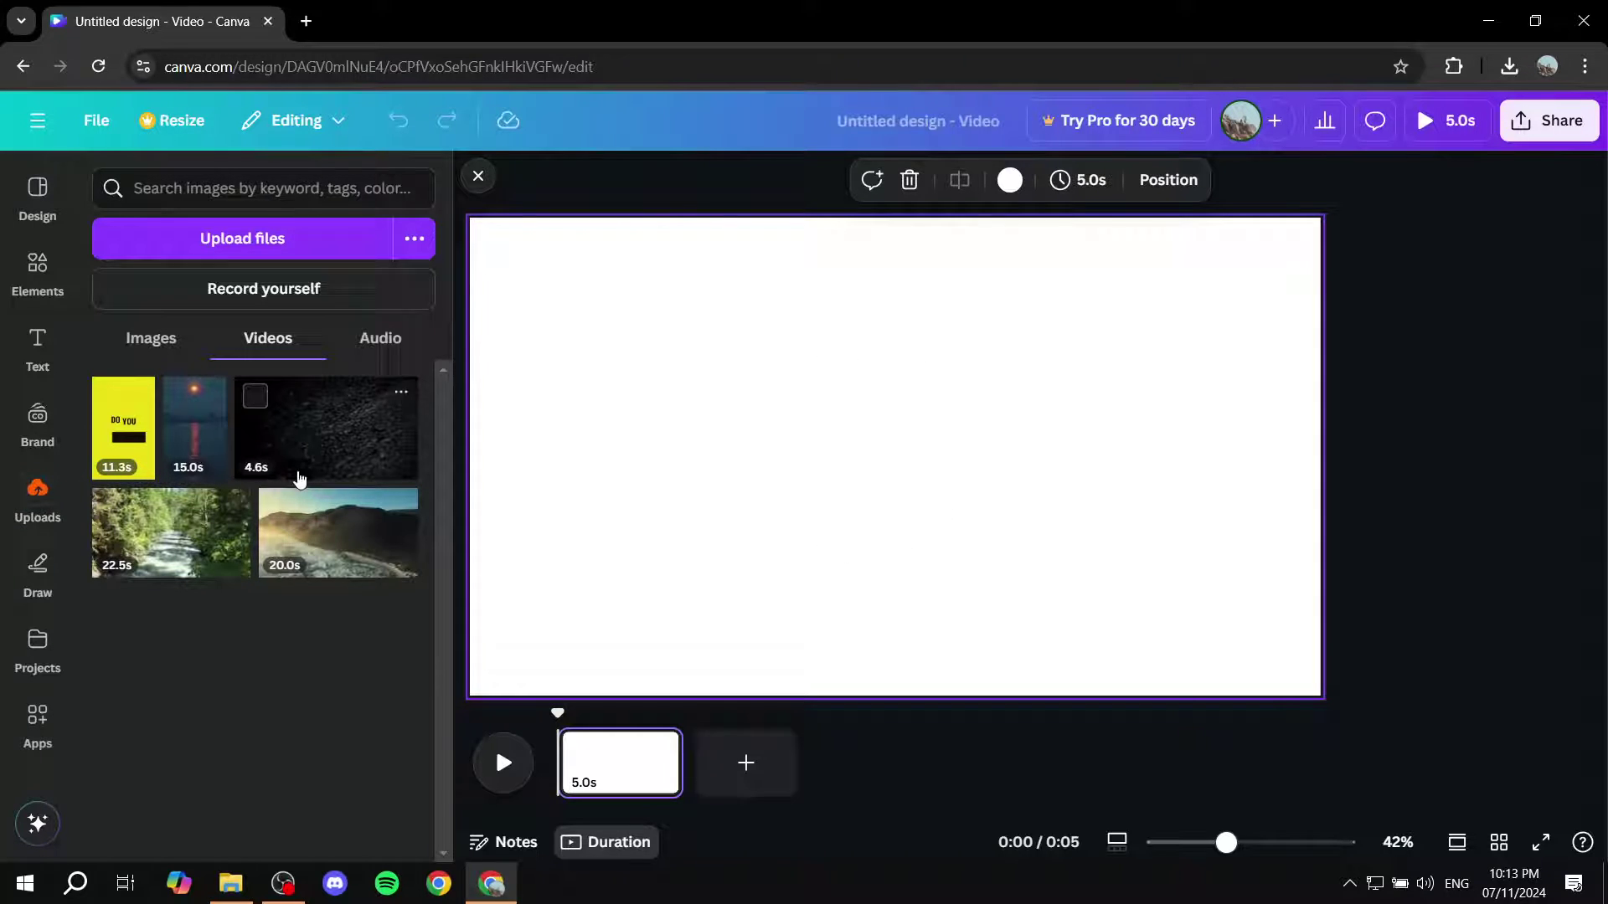
Step: Place the Vertical.mp4 clip on the page and stretch it to the full page height
{"action": "left_click", "coordinate": [122, 428]}
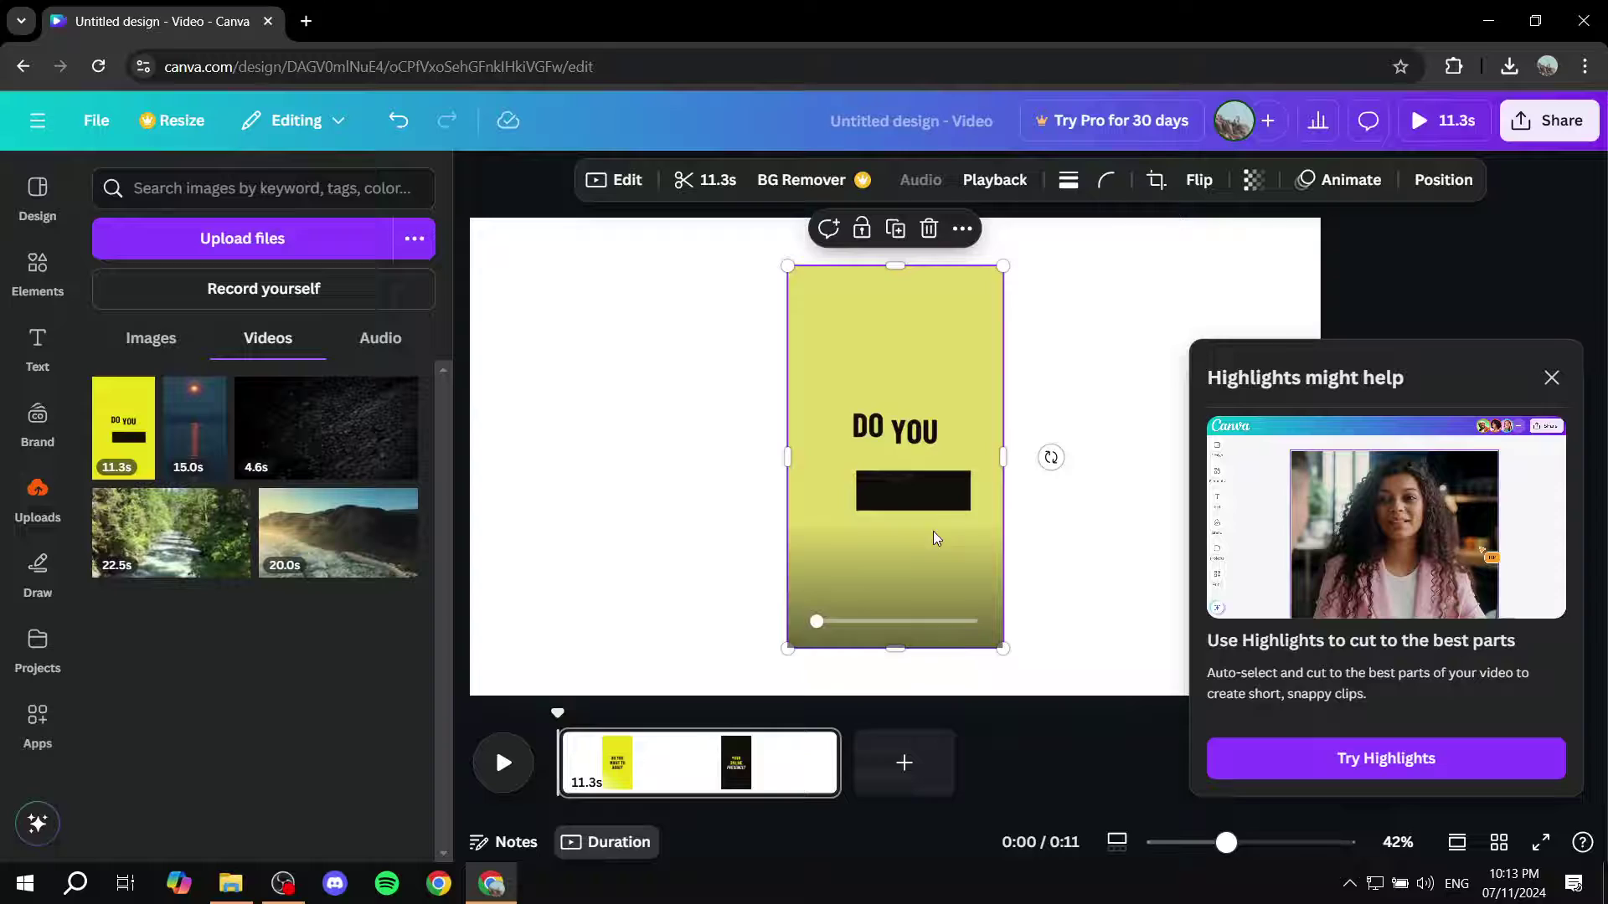
{"action": "left_click", "coordinate": [1554, 377]}
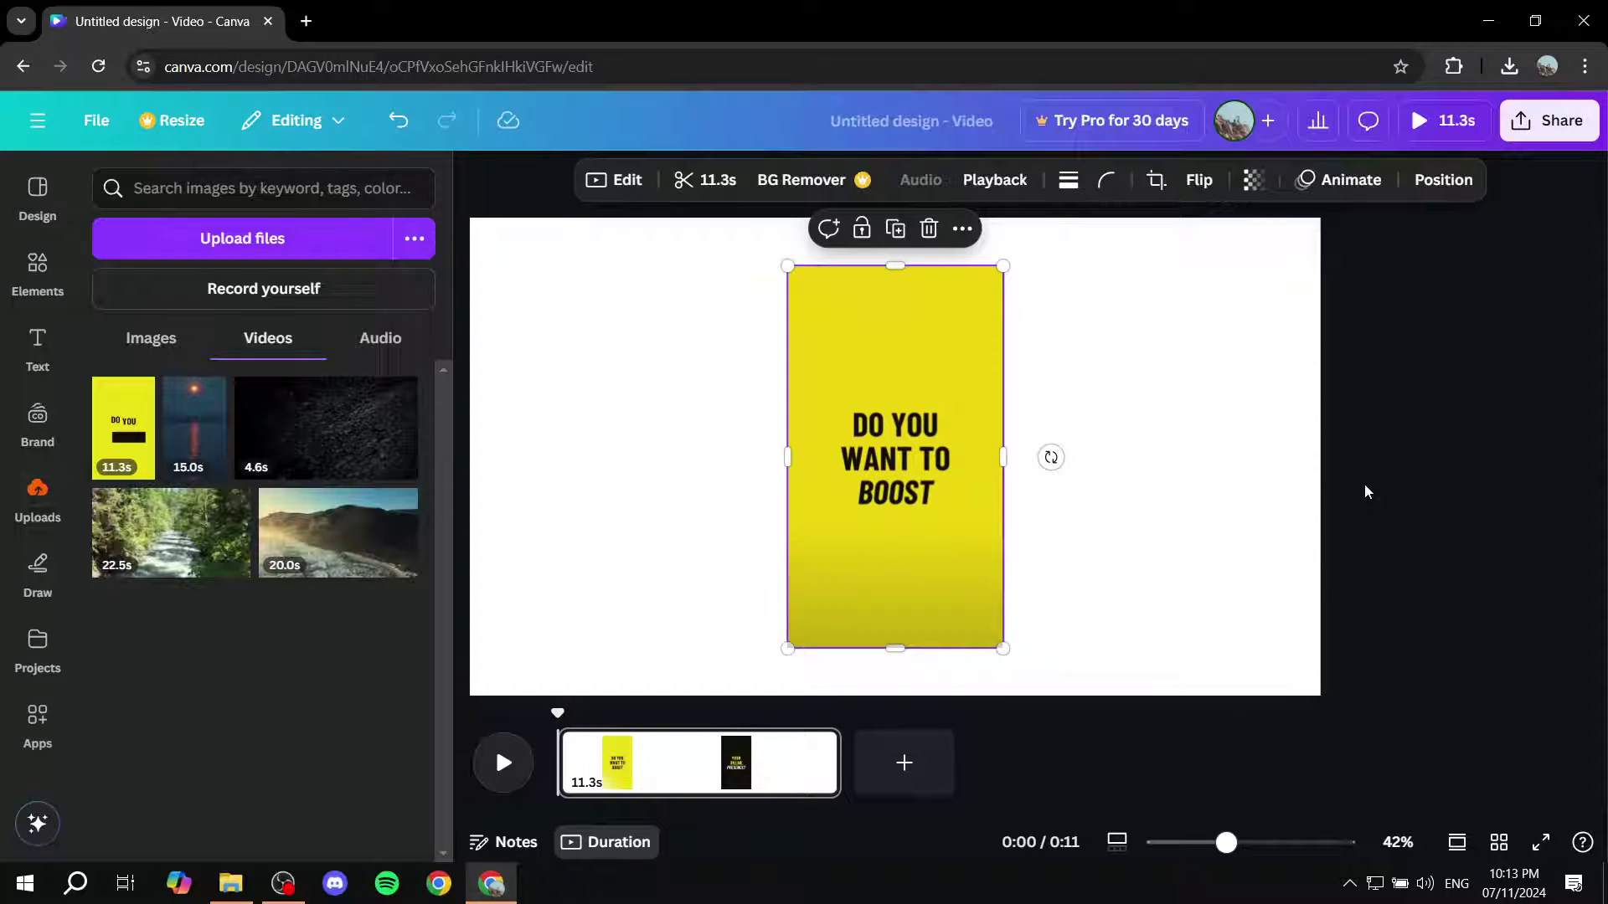
{"action": "left_click_drag", "start_coordinate": [1002, 647], "coordinate": [1030, 694]}
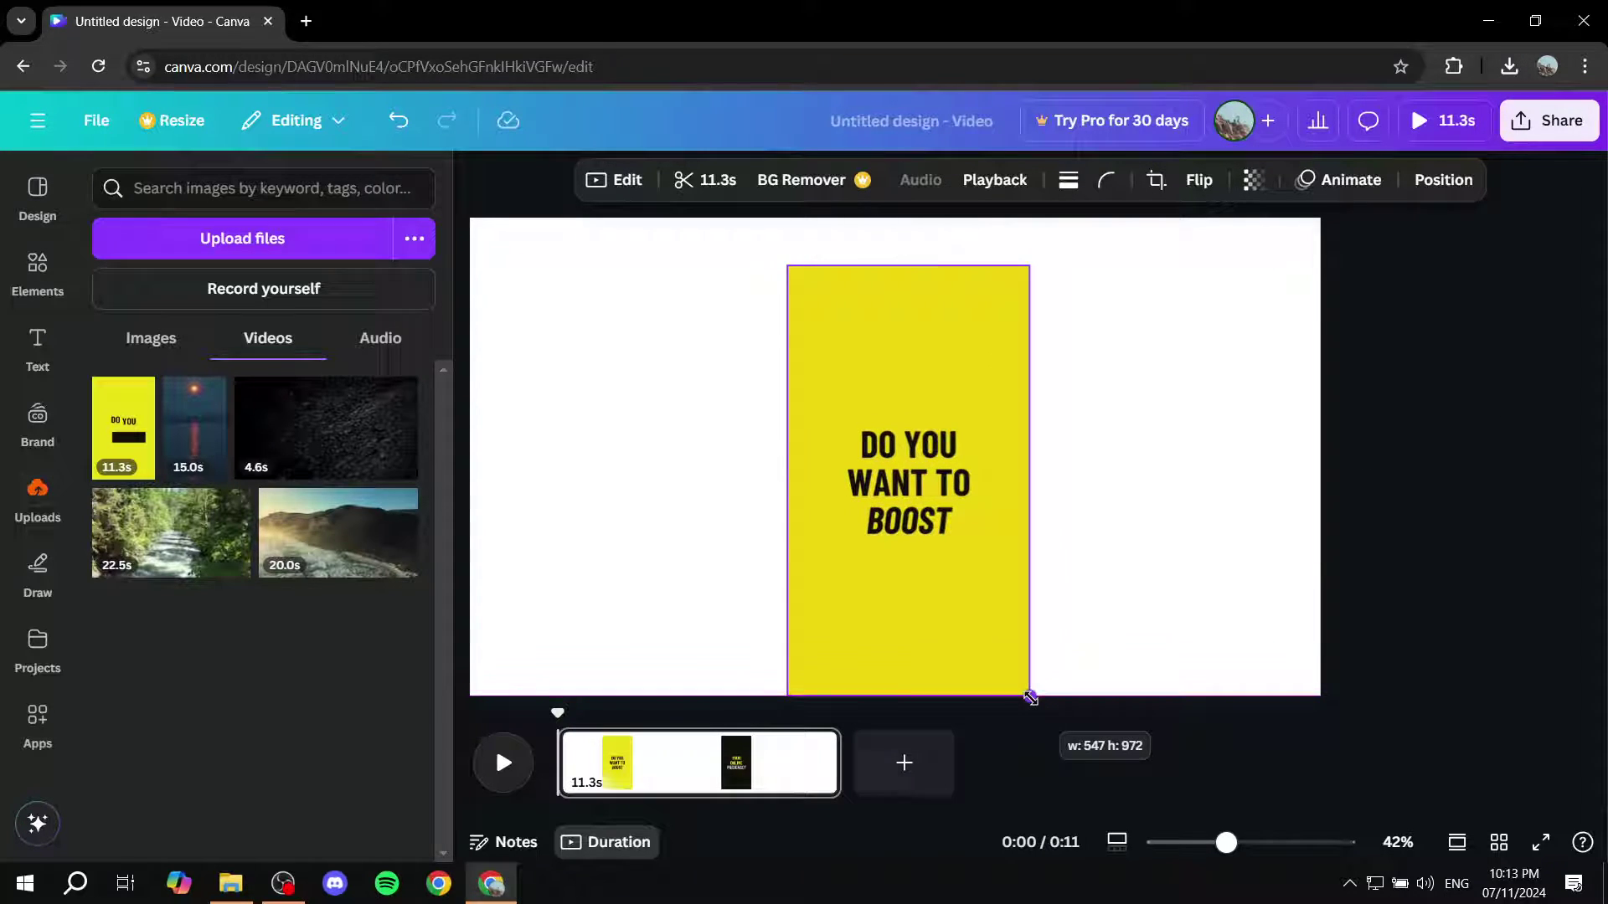
{"action": "left_click_drag", "start_coordinate": [789, 267], "coordinate": [758, 221]}
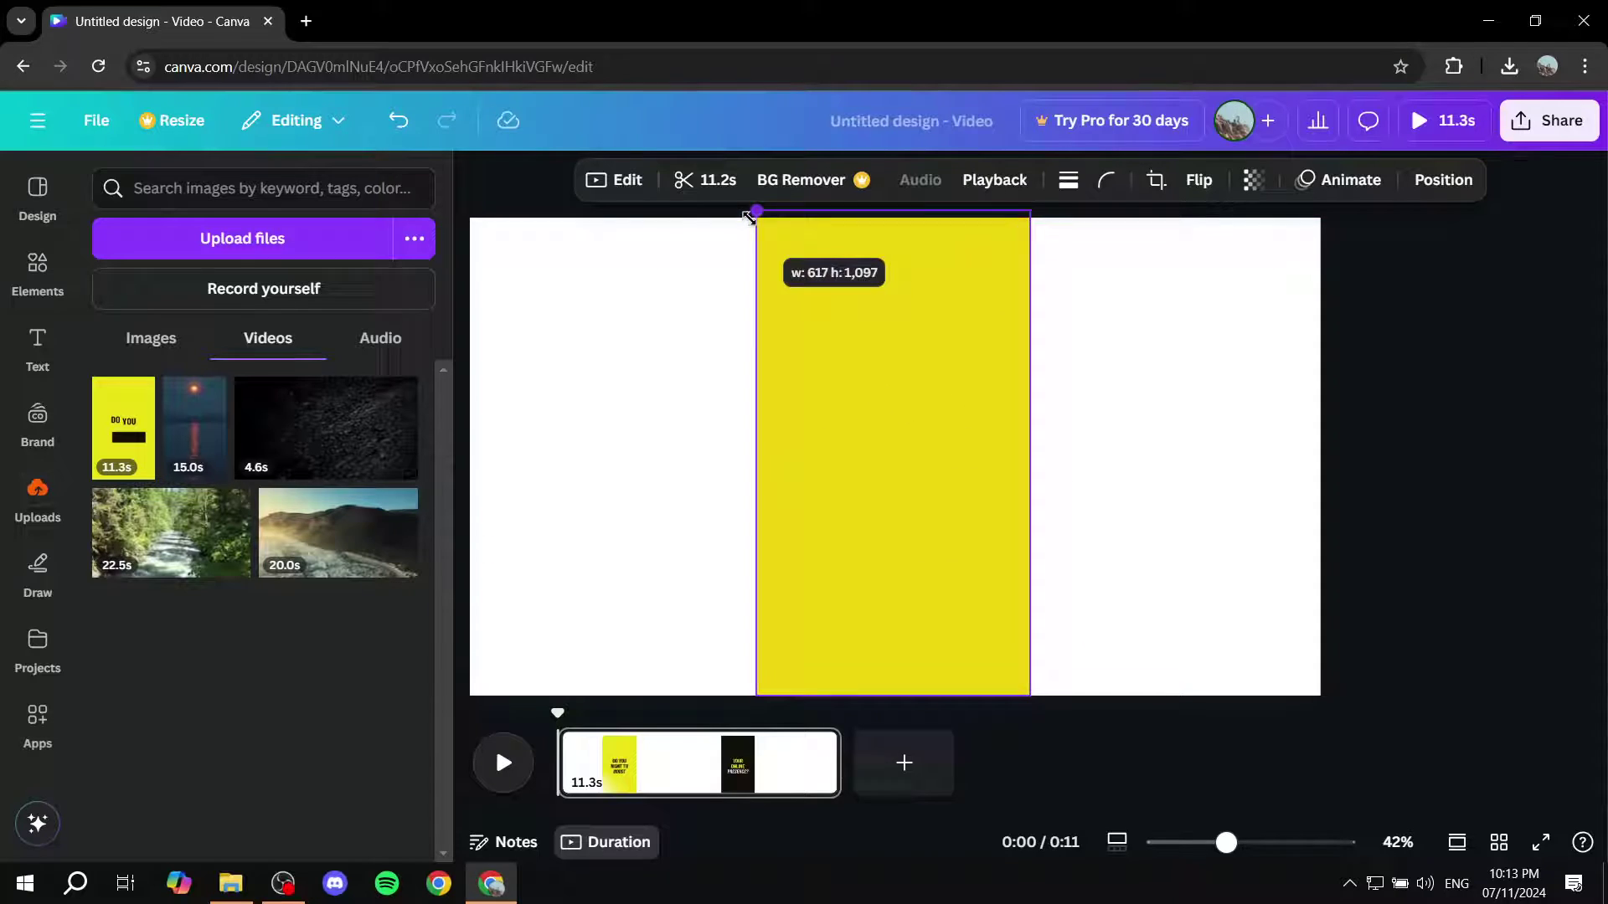
Step: Center the full-height vertical clip horizontally and set the page background to black
{"action": "left_click", "coordinate": [858, 649]}
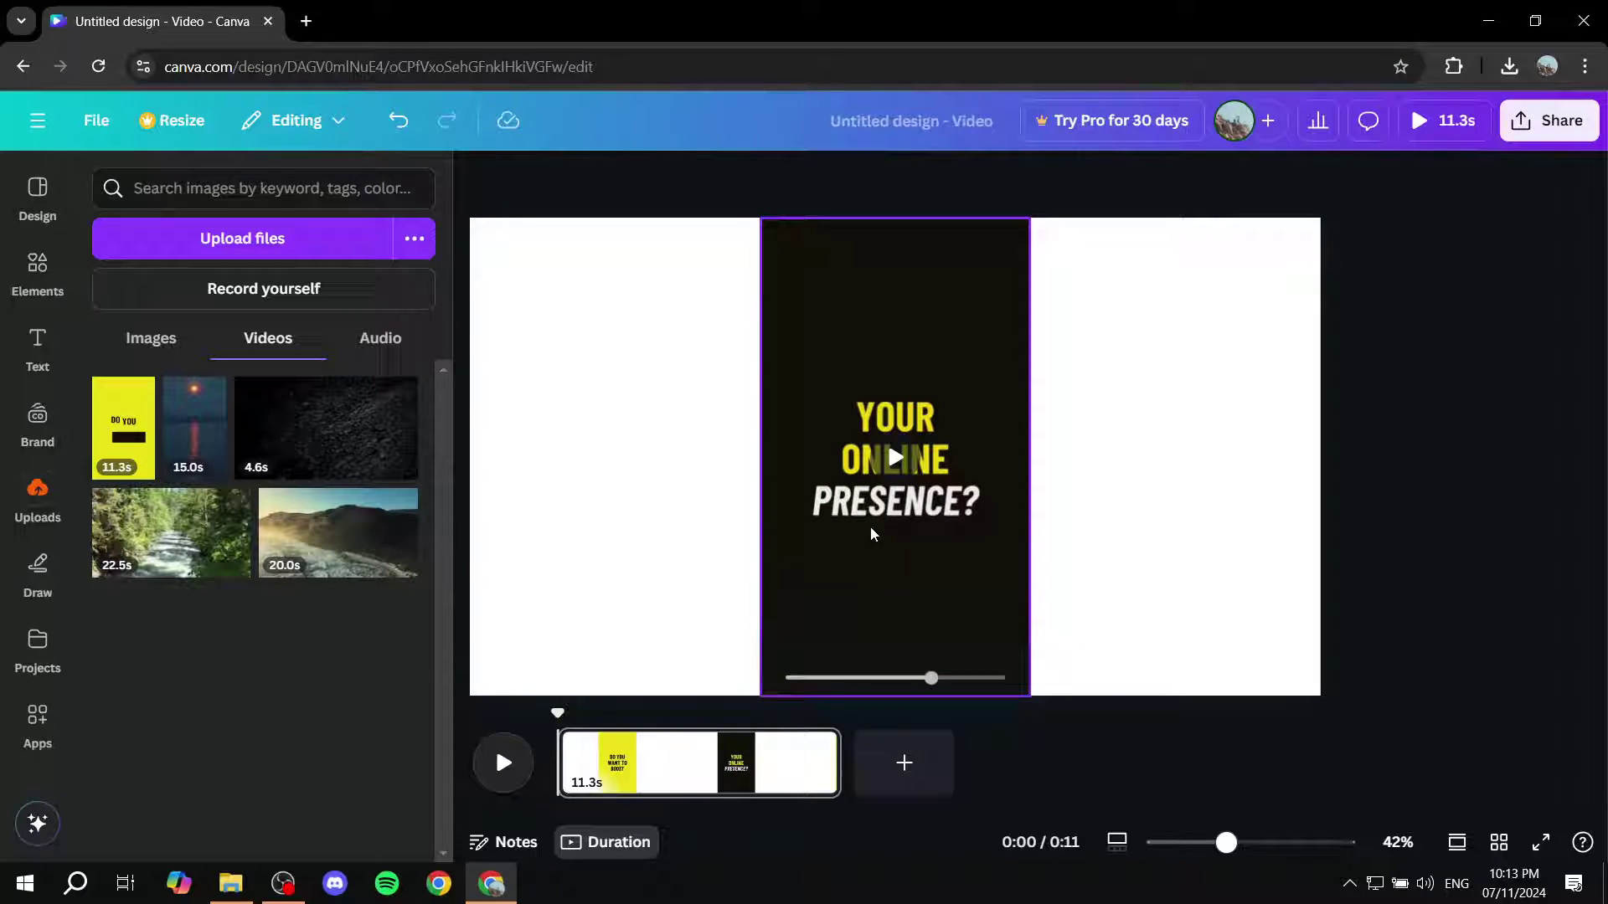
{"action": "mouse_move", "coordinate": [973, 510]}
{"action": "left_mouse_down"}
{"action": "mouse_move", "coordinate": [917, 516]}
{"action": "mouse_move", "coordinate": [975, 513]}
{"action": "left_mouse_up"}
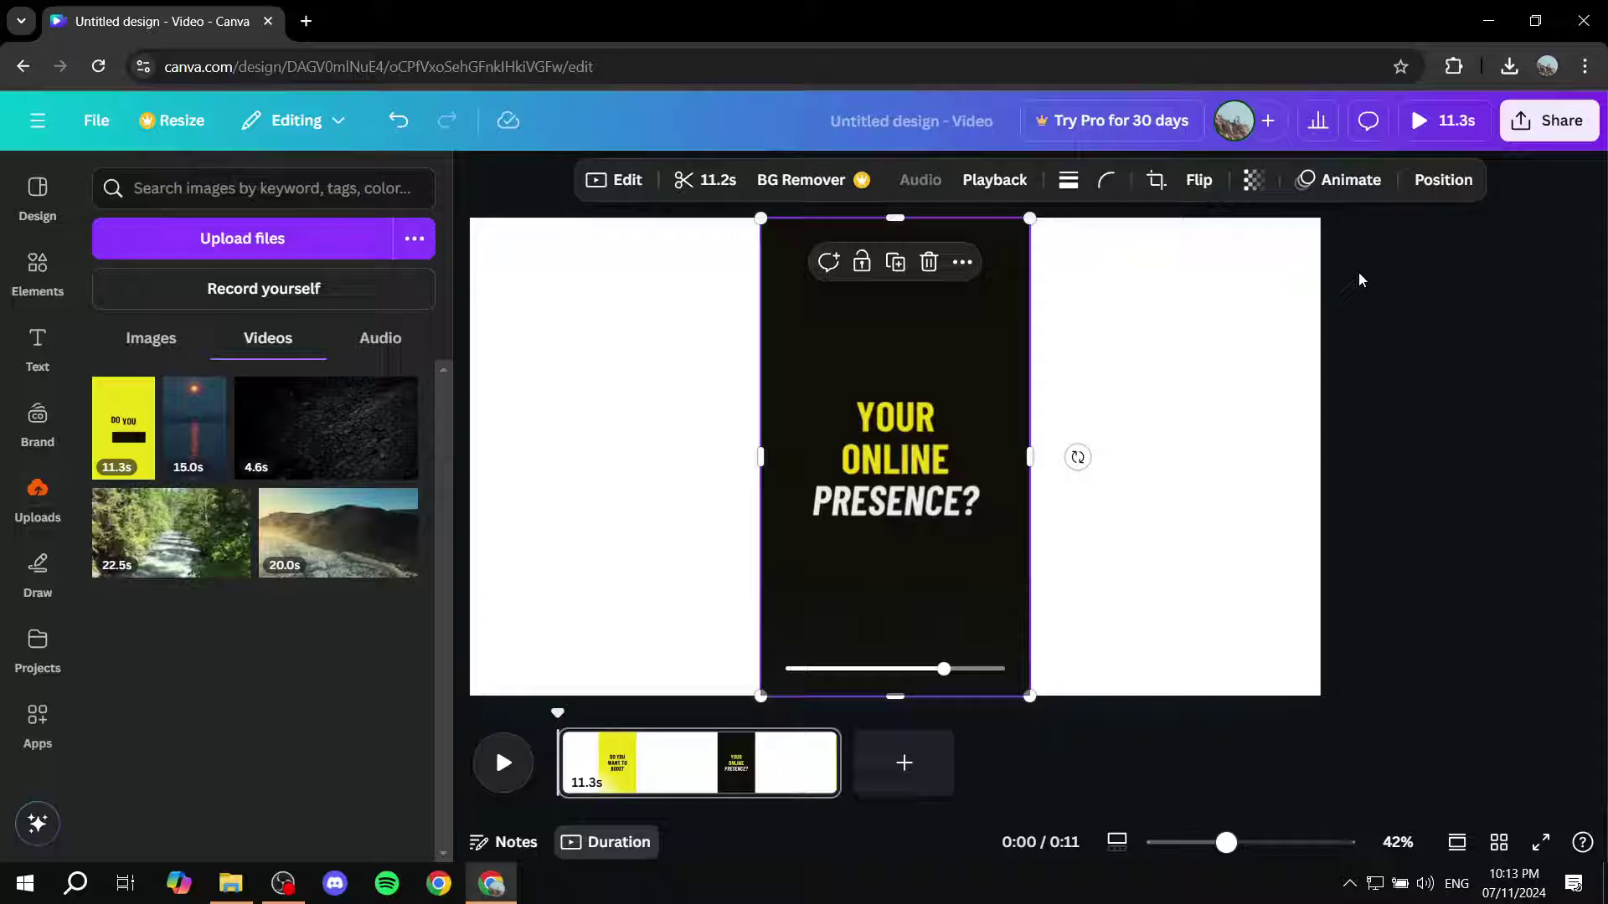
{"action": "left_click", "coordinate": [1216, 314]}
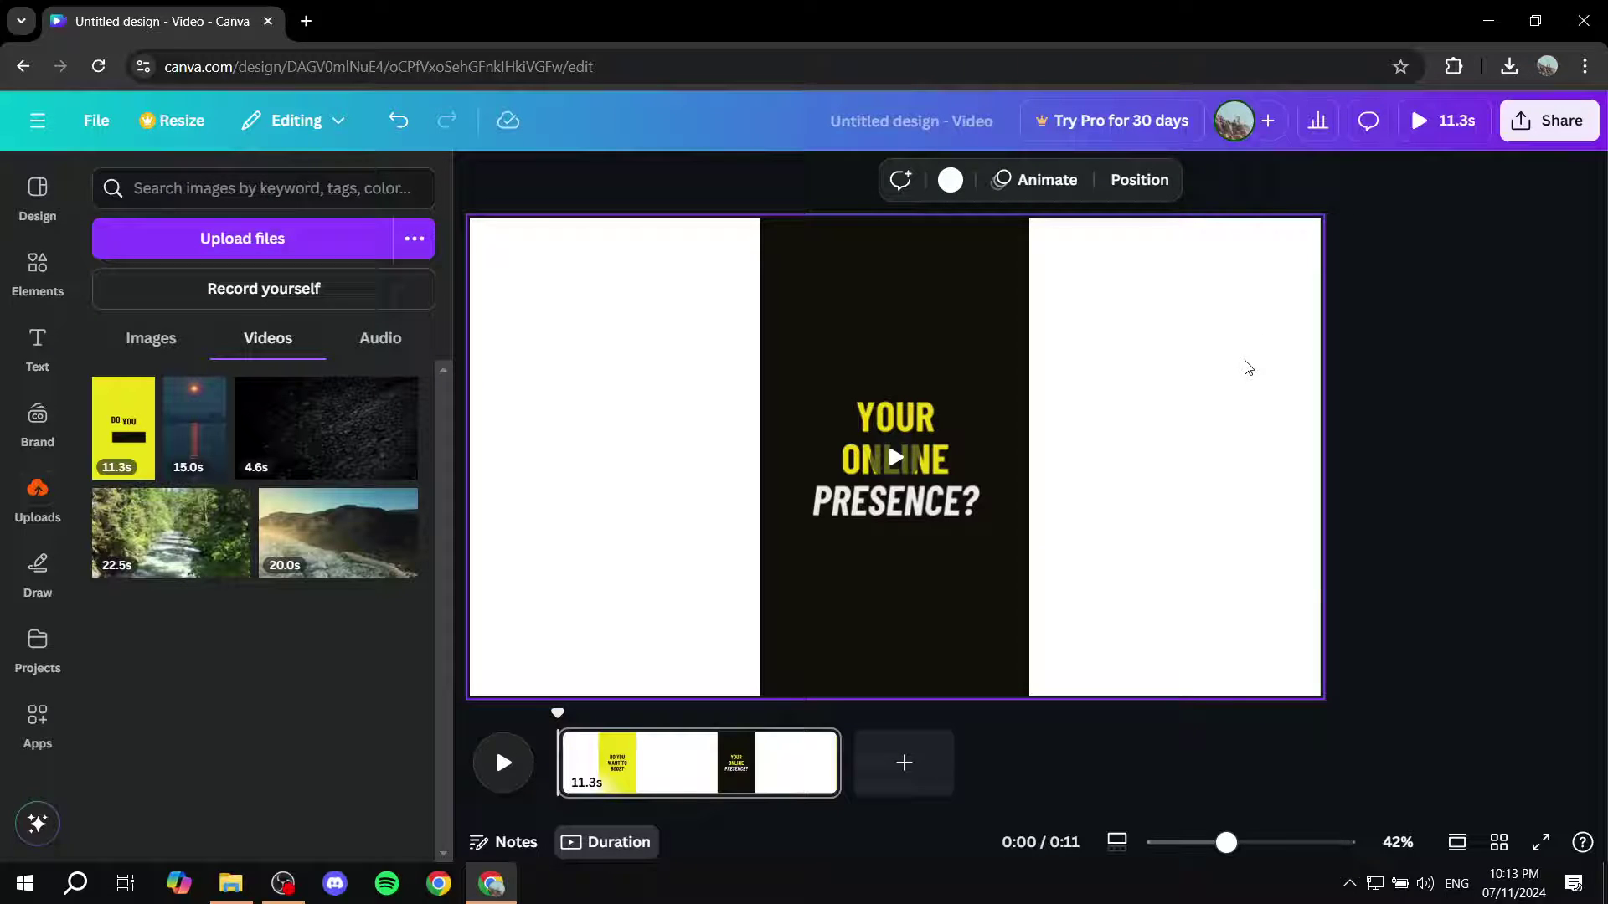
{"action": "left_click", "coordinate": [951, 180]}
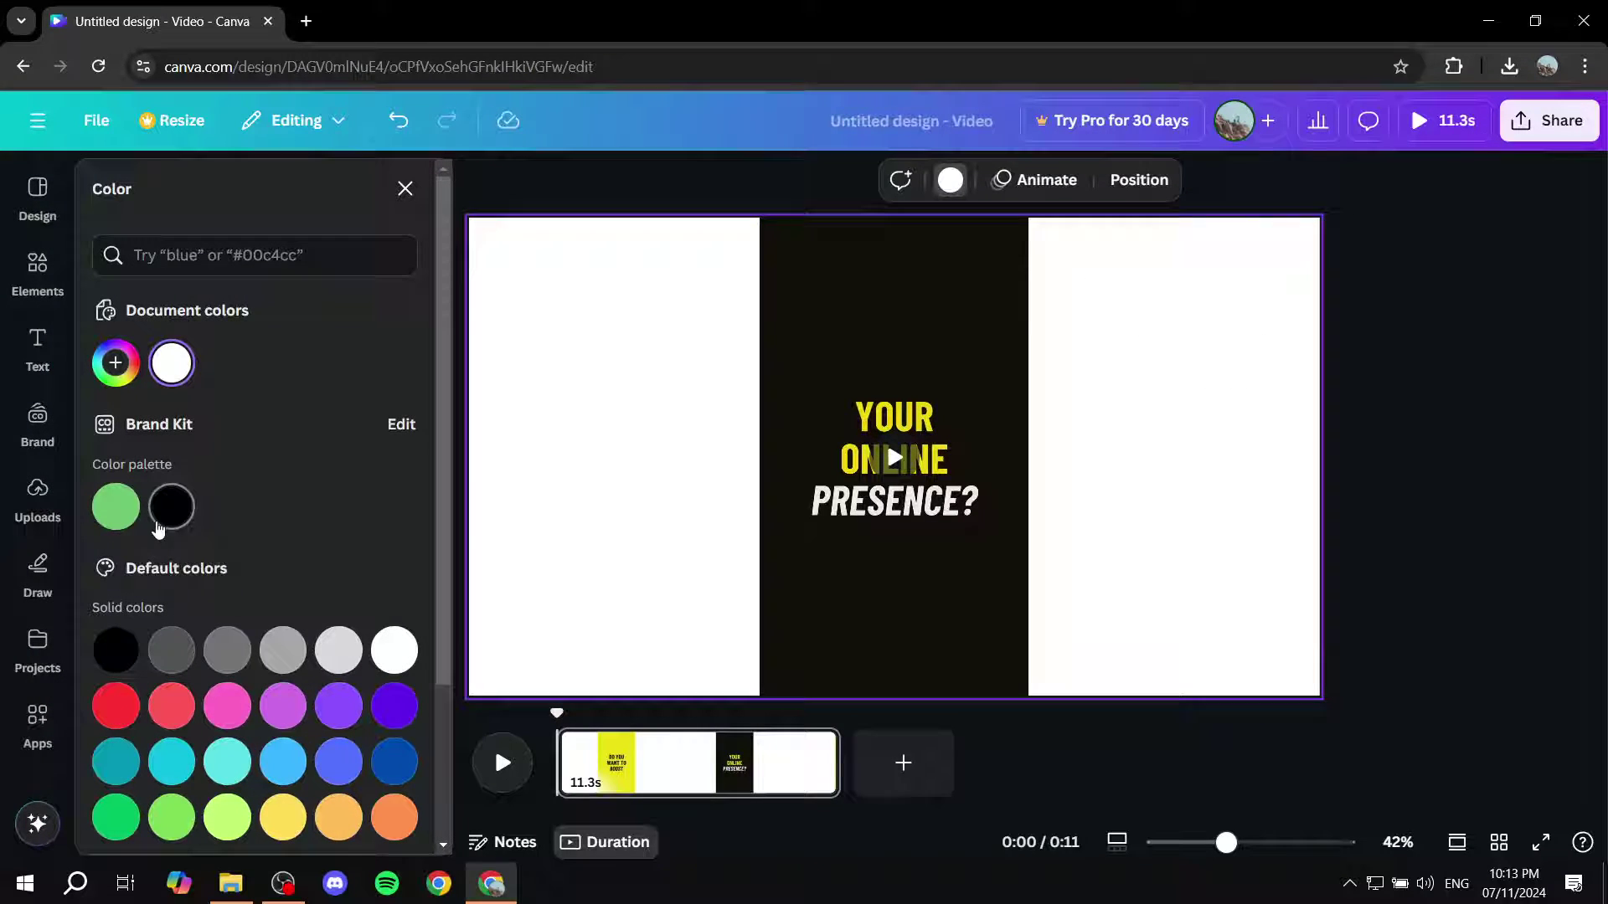
{"action": "left_click", "coordinate": [172, 509]}
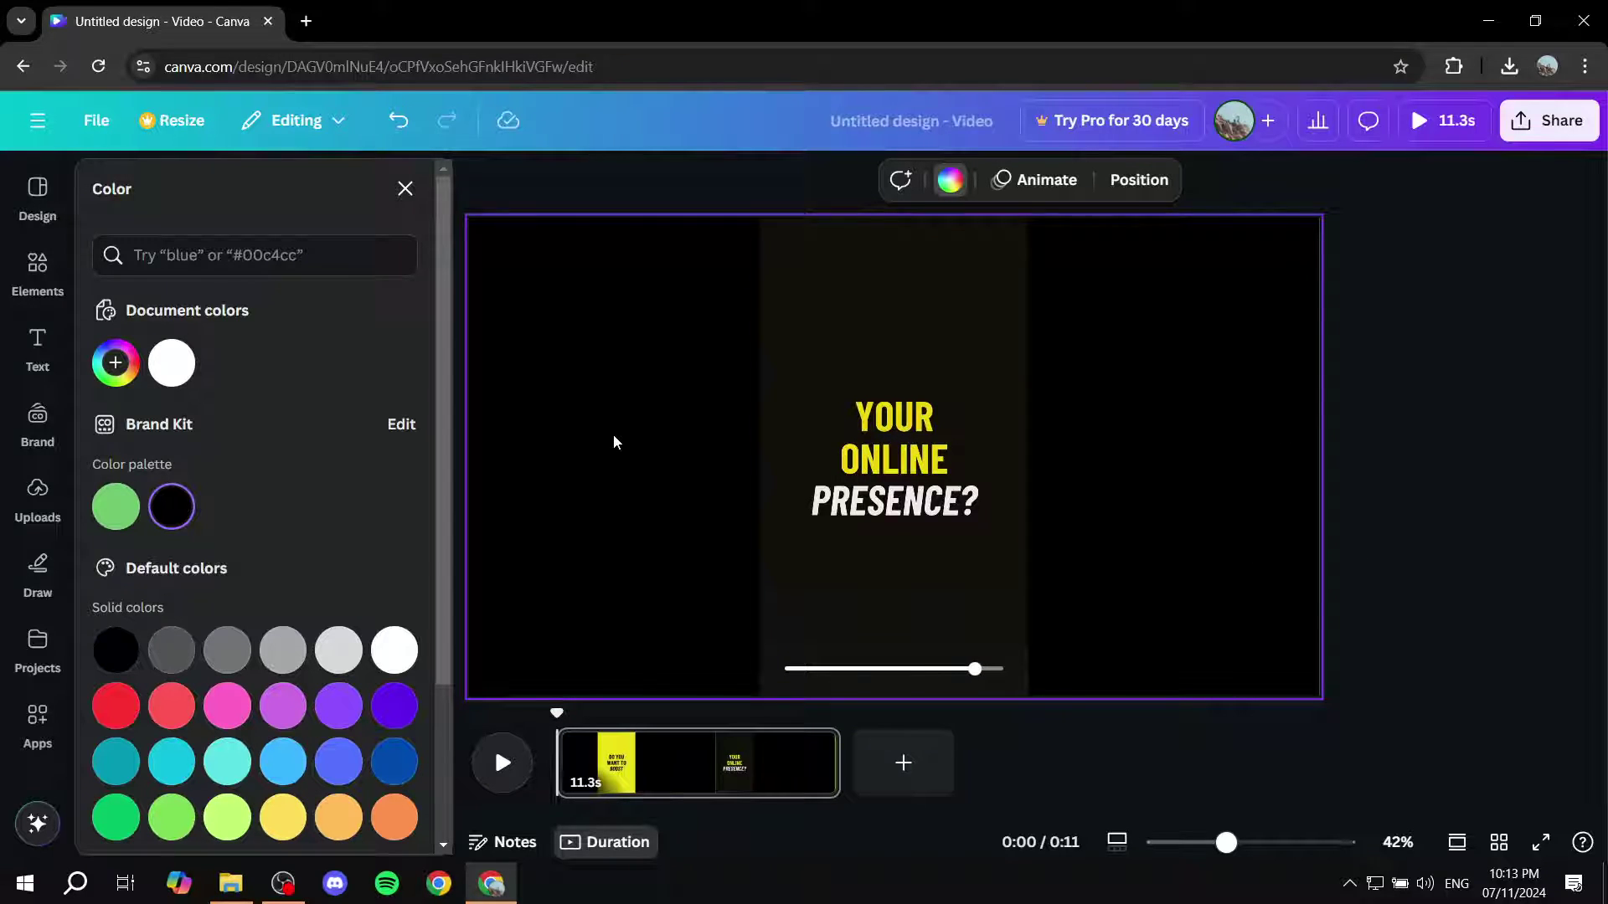
{"action": "left_click", "coordinate": [992, 541]}
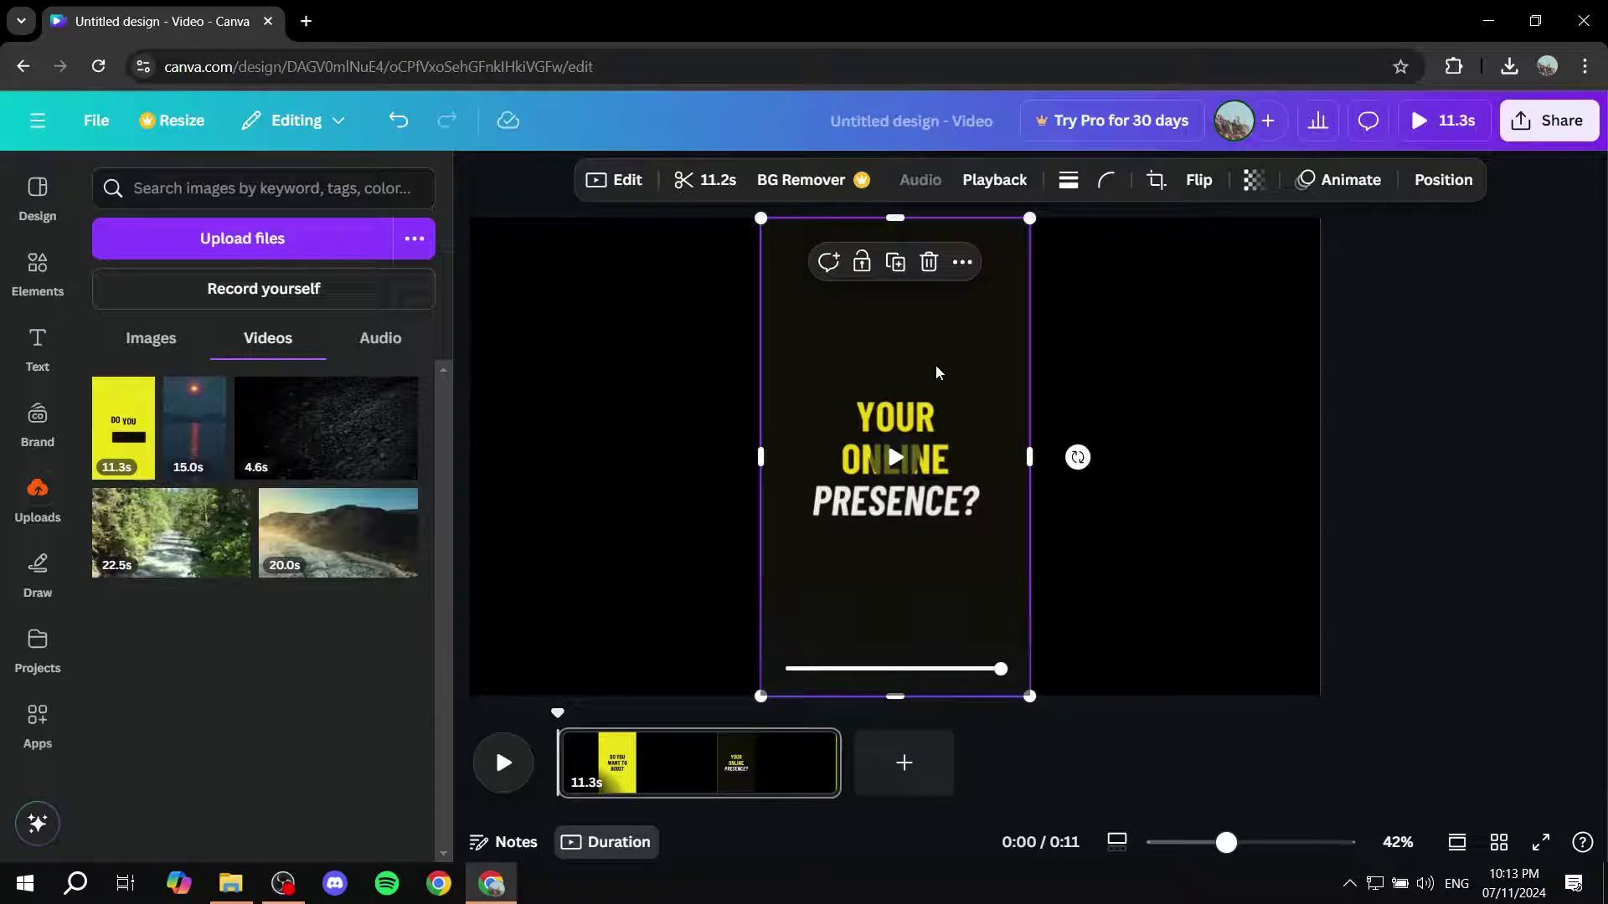
Step: Duplicate the vertical clip, align the copy with it, and send the copy behind
{"action": "left_click", "coordinate": [962, 263]}
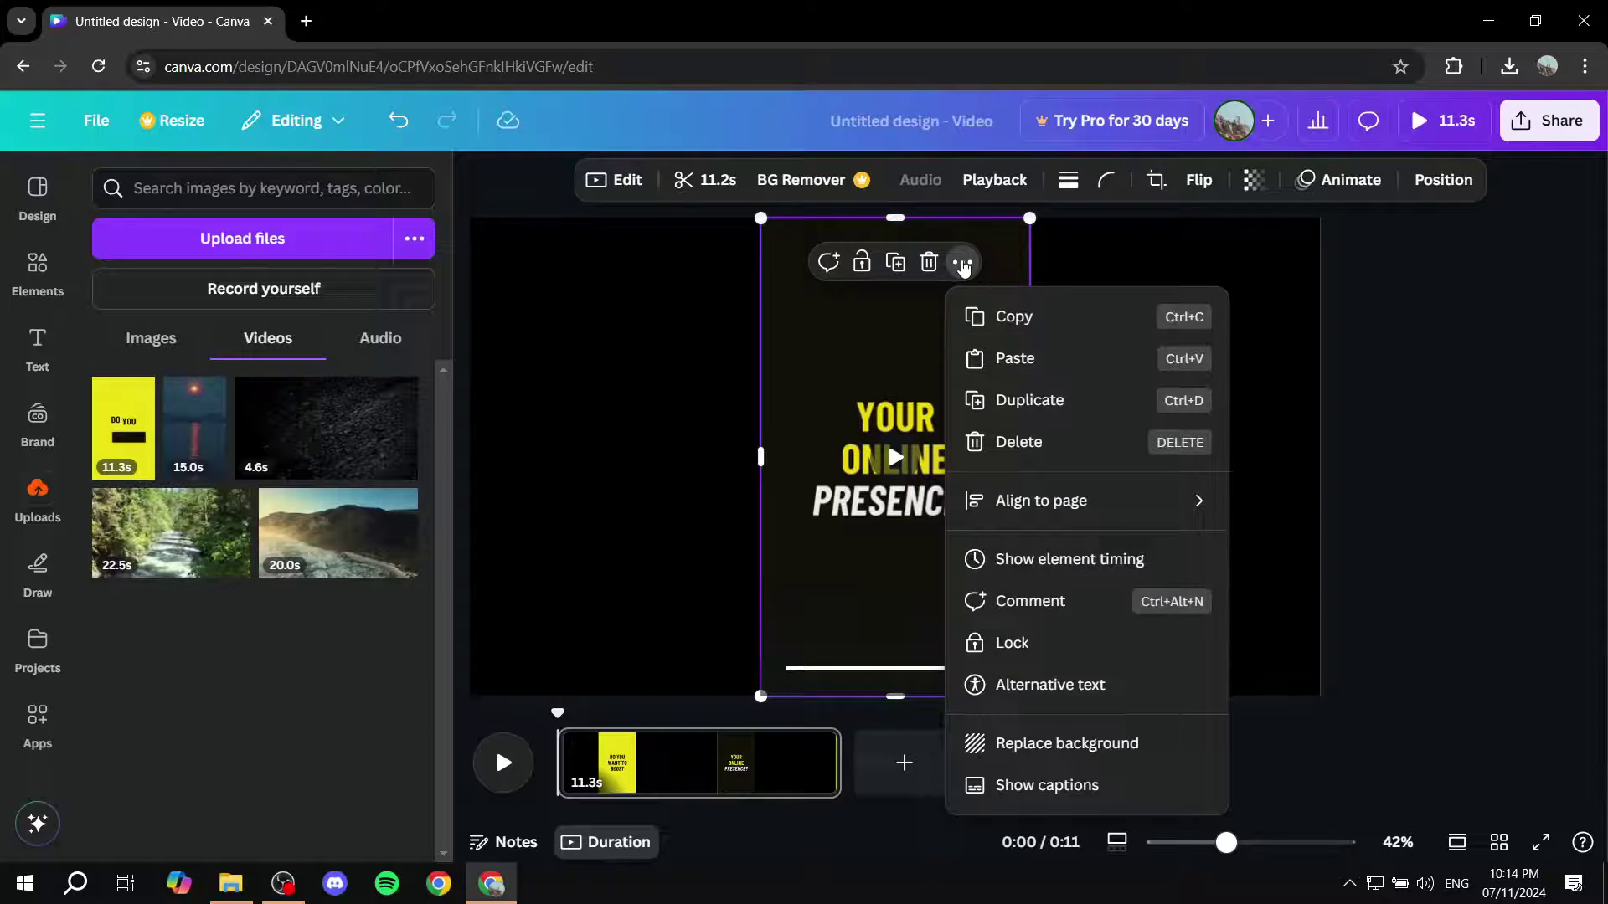
{"action": "left_click", "coordinate": [1031, 400]}
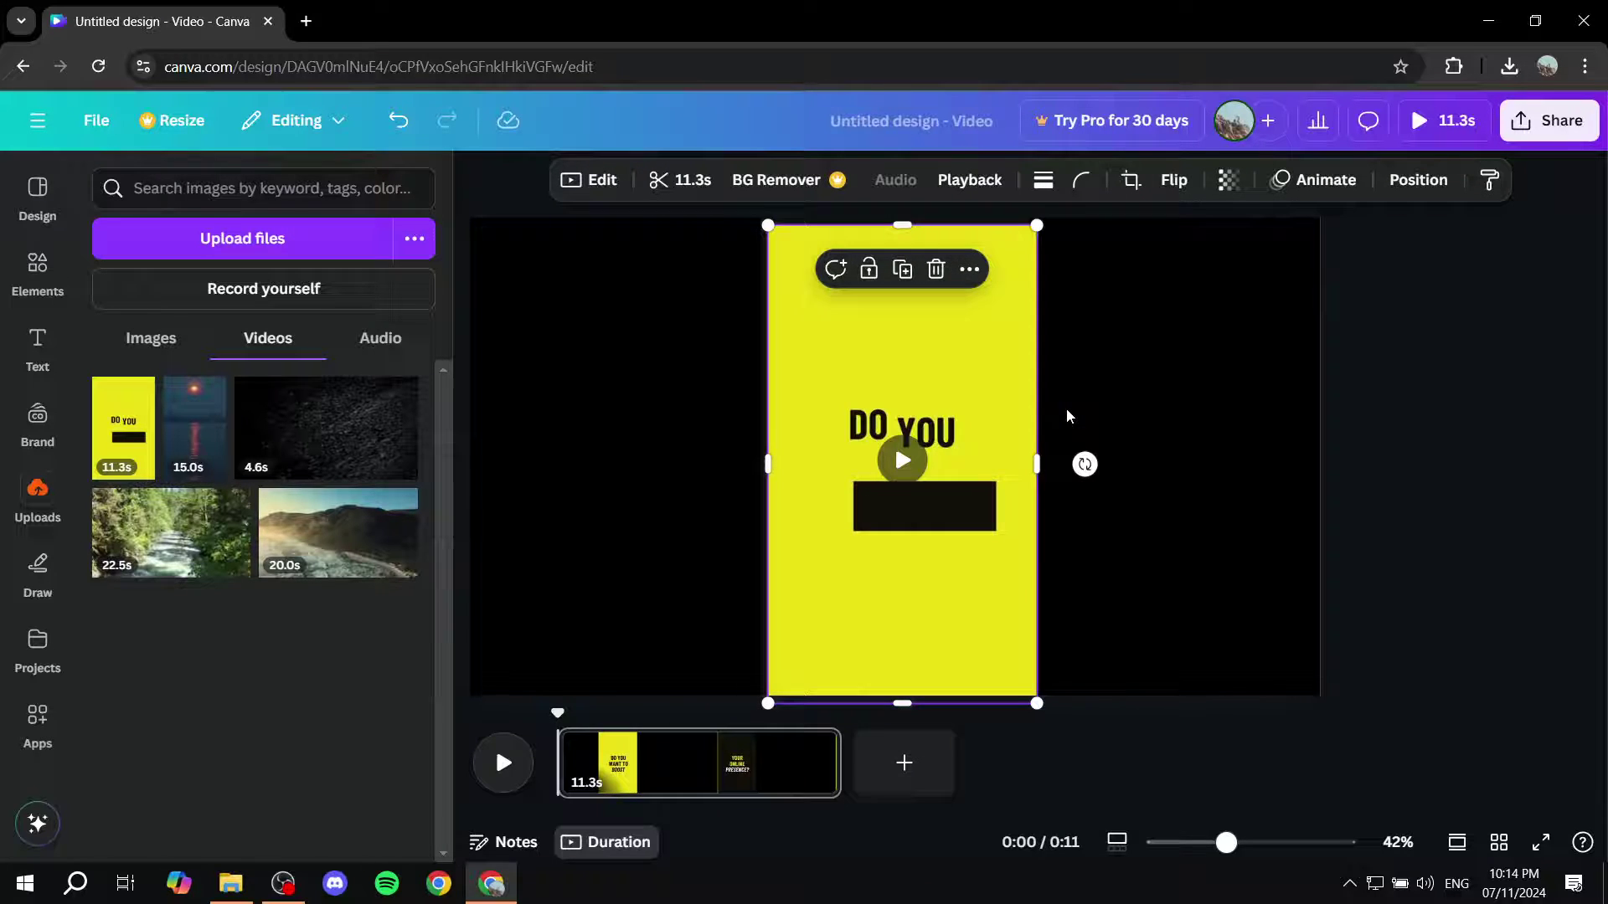
{"action": "left_click_drag", "start_coordinate": [1005, 472], "coordinate": [987, 452]}
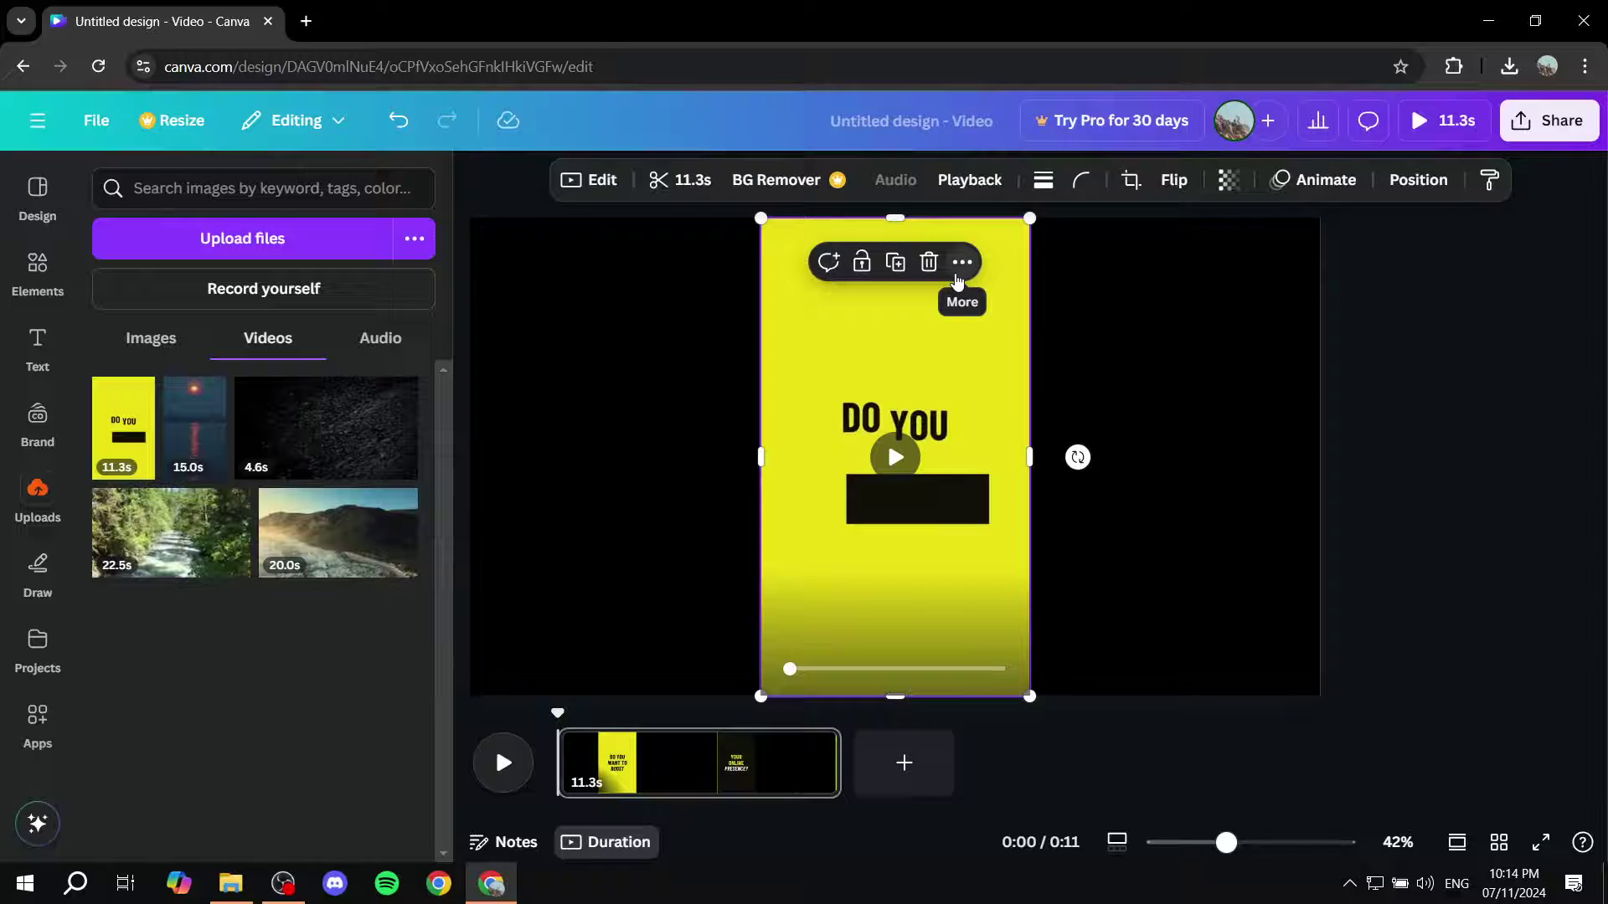
{"action": "left_click", "coordinate": [1417, 180]}
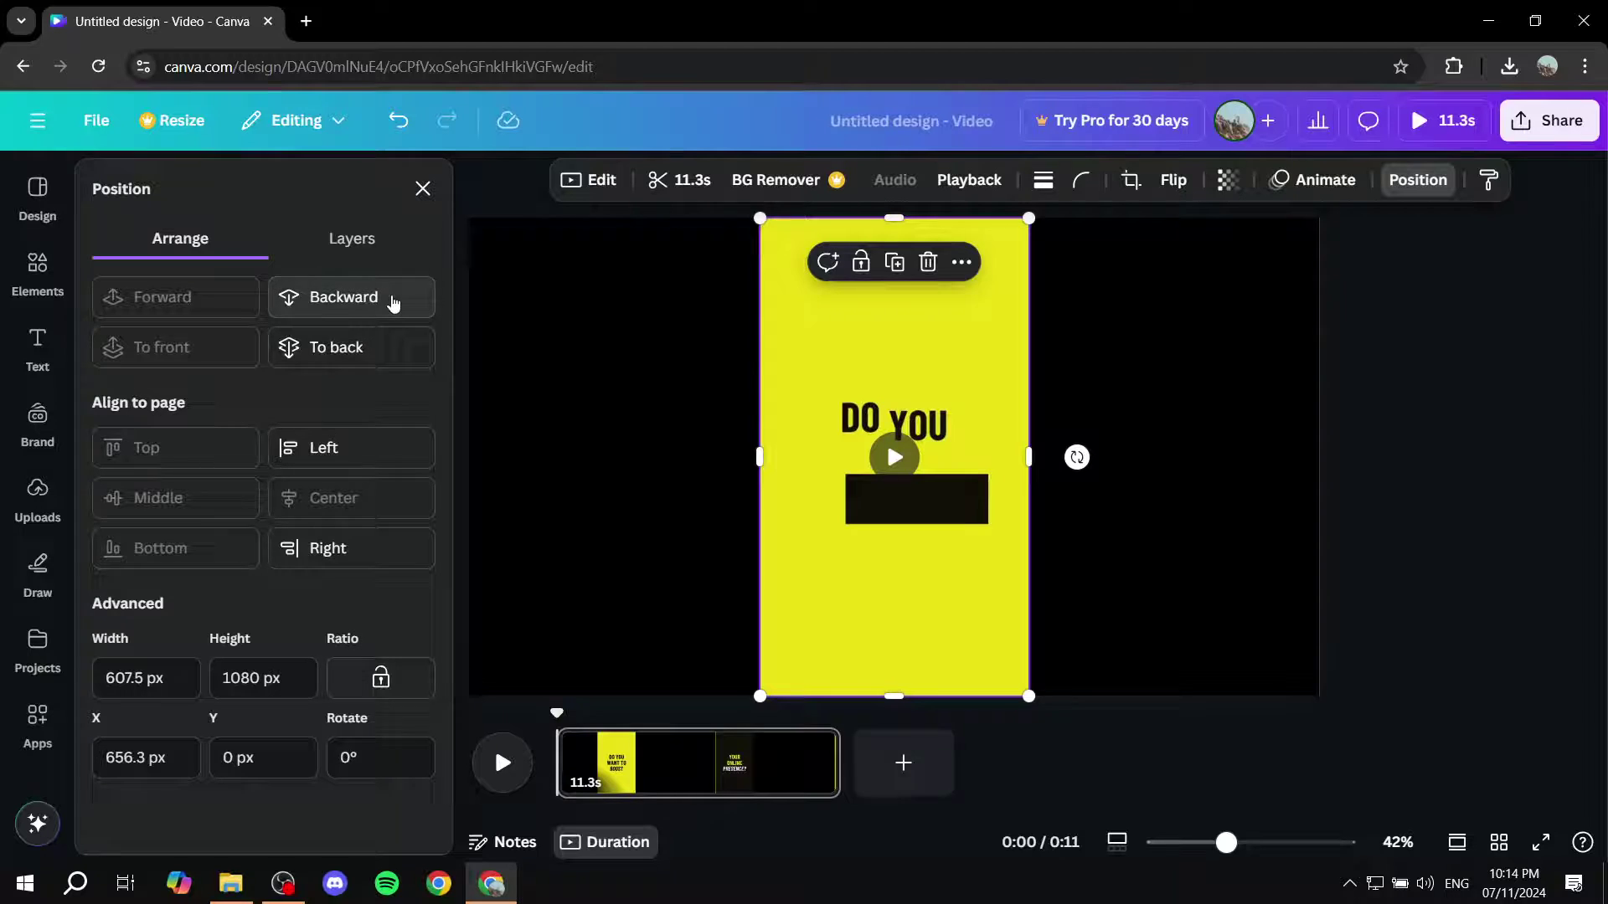
{"action": "left_click", "coordinate": [377, 347]}
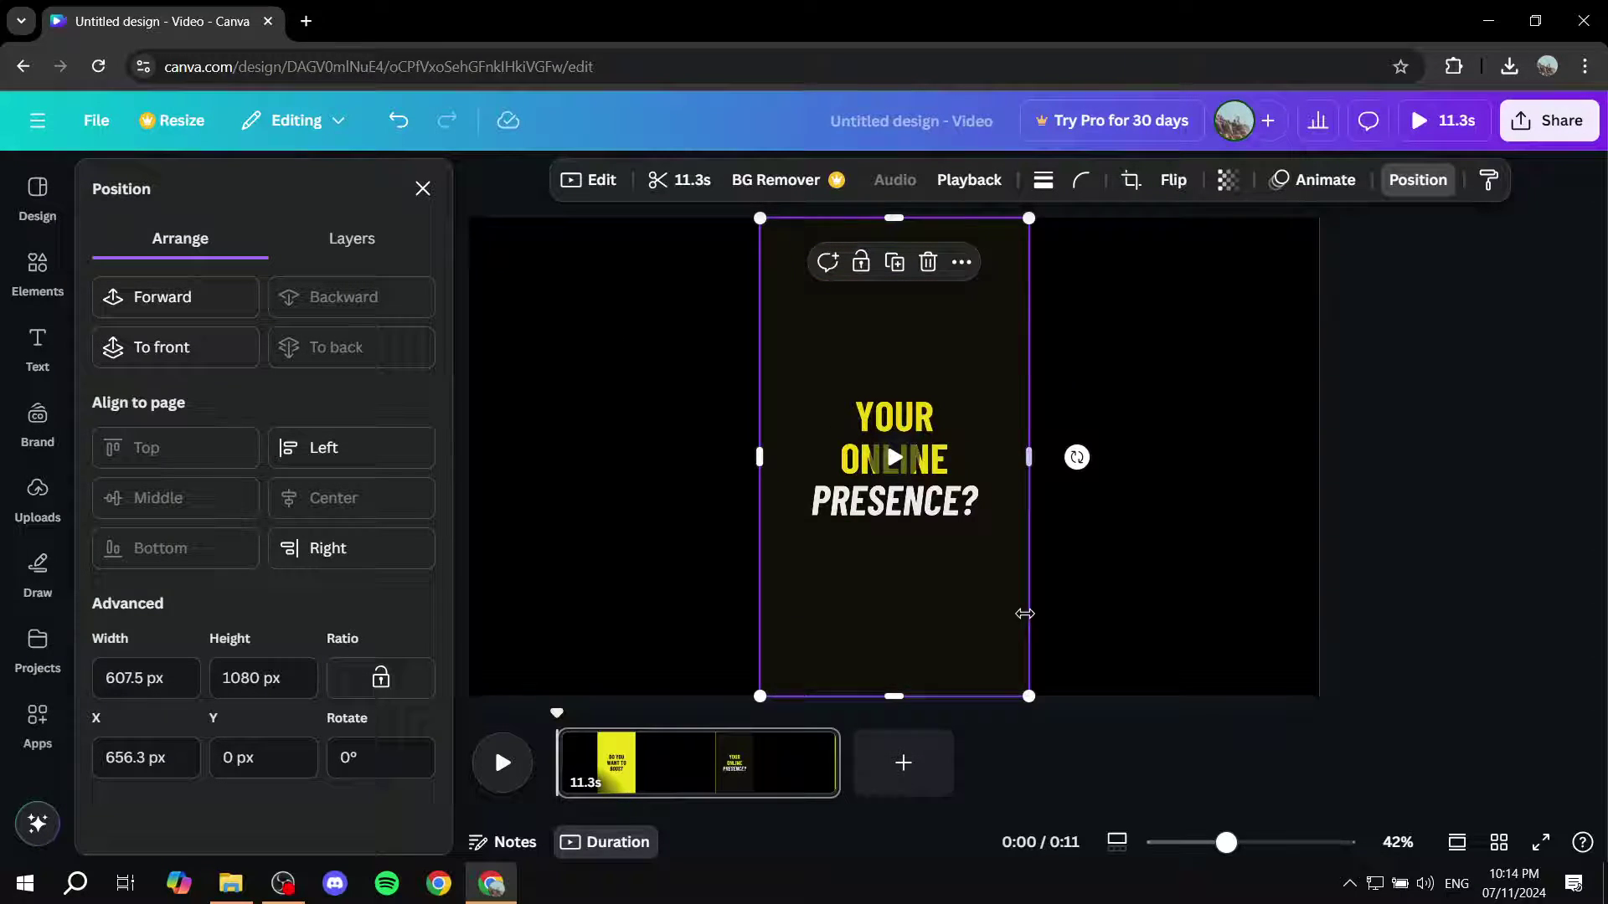
Step: Stretch the background copy until it covers the full frame width and height
{"action": "mouse_move", "coordinate": [1029, 695]}
{"action": "left_mouse_down"}
{"action": "mouse_move", "coordinate": [1181, 768]}
{"action": "mouse_move", "coordinate": [1482, 835]}
{"action": "left_mouse_up"}
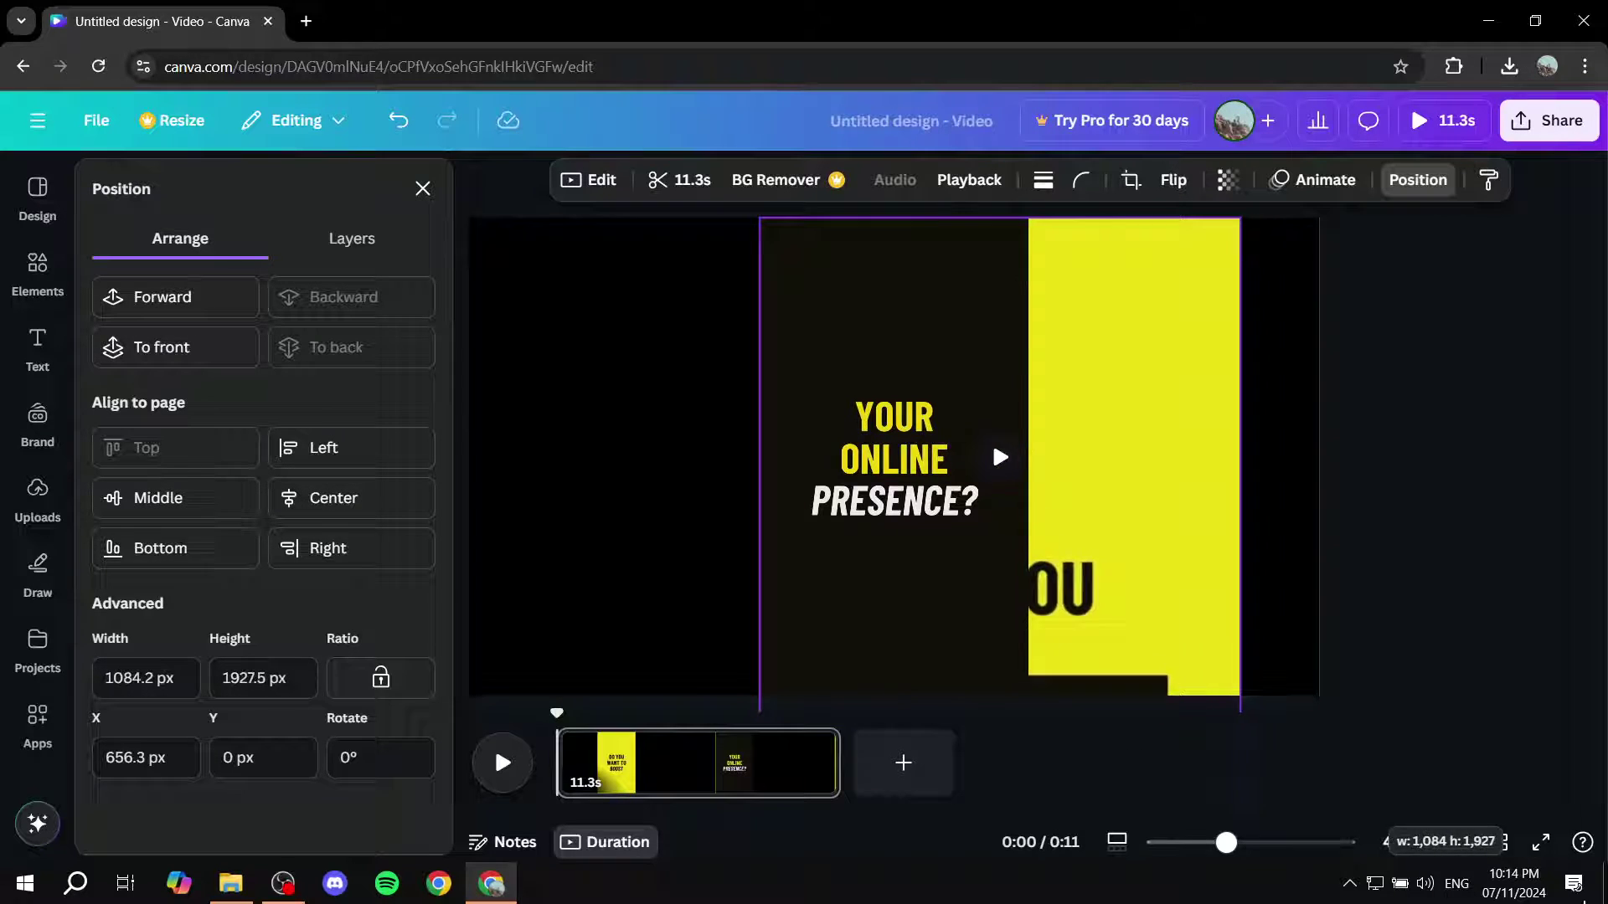
{"action": "left_click_drag", "start_coordinate": [1147, 589], "coordinate": [1166, 495]}
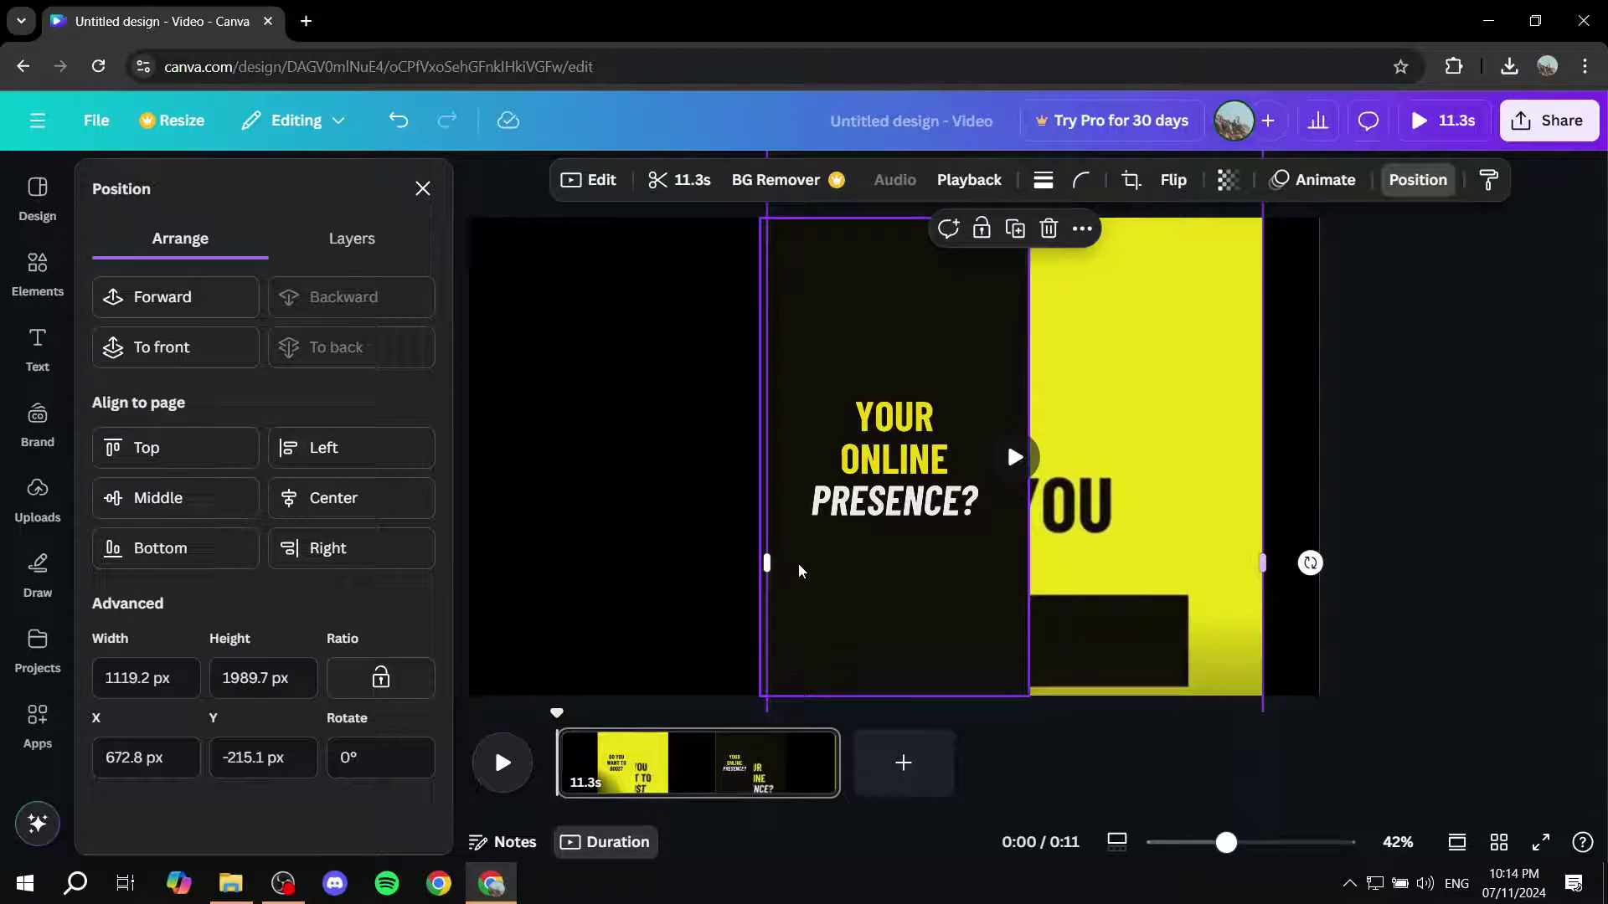
{"action": "left_click_drag", "start_coordinate": [760, 564], "coordinate": [197, 557]}
{"action": "mouse_move", "coordinate": [1089, 557]}
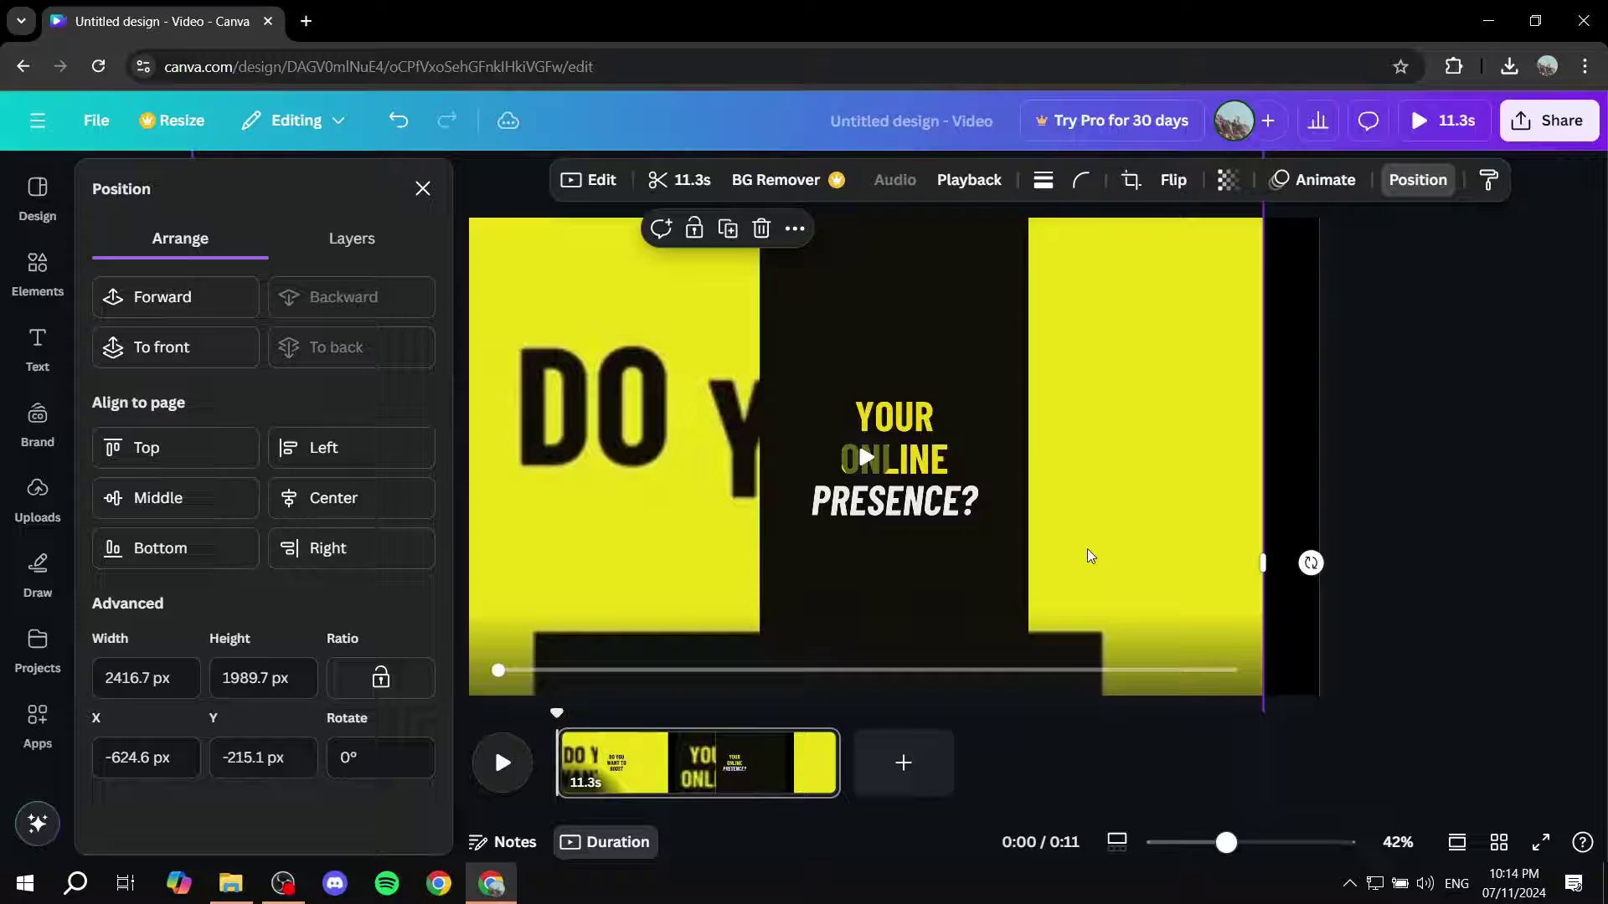
{"action": "mouse_move", "coordinate": [1260, 562]}
{"action": "left_mouse_down"}
{"action": "mouse_move", "coordinate": [1425, 562]}
{"action": "mouse_move", "coordinate": [1329, 525]}
{"action": "mouse_move", "coordinate": [1321, 471]}
{"action": "left_mouse_up"}
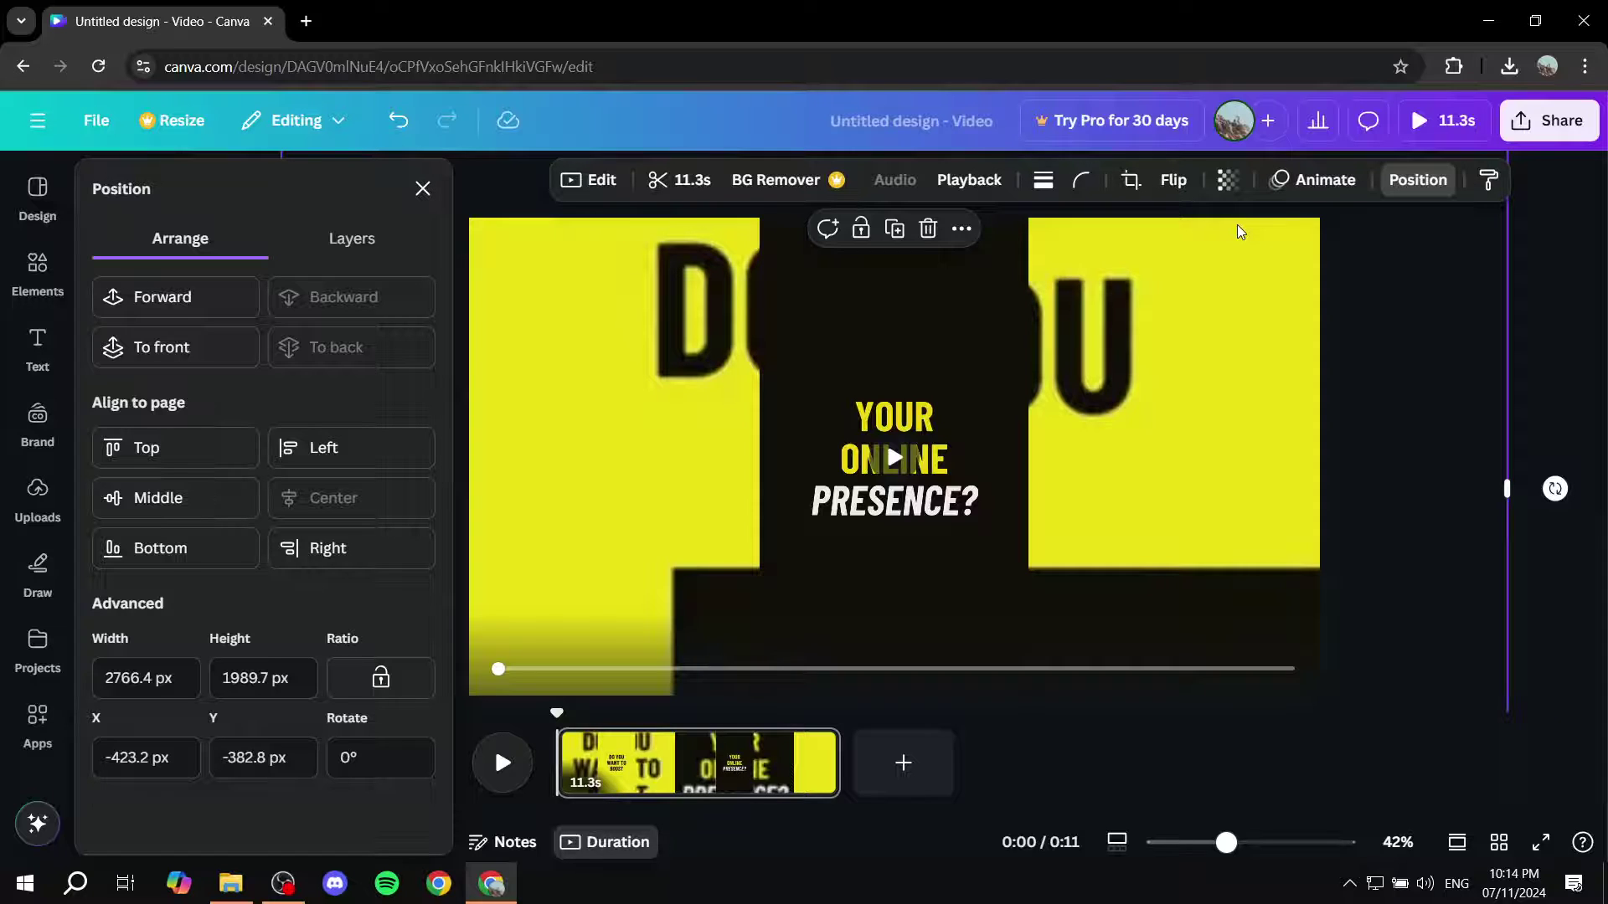
Step: Darken the background copy to brightness -100 in Edit > Adjust
{"action": "left_click", "coordinate": [422, 188]}
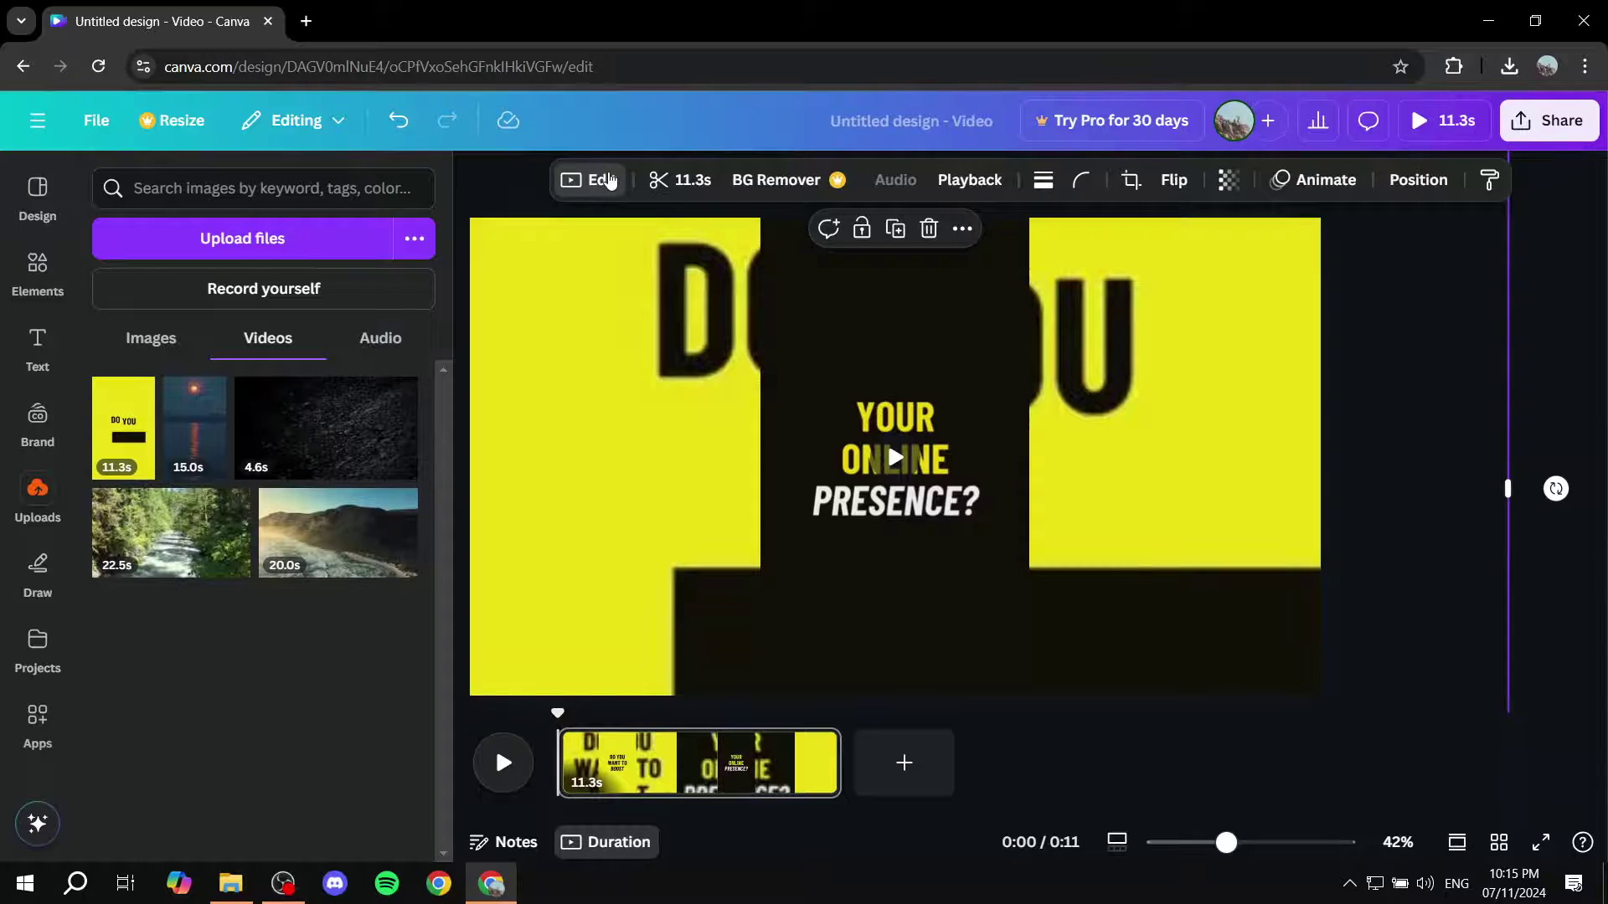
{"action": "left_click", "coordinate": [590, 179]}
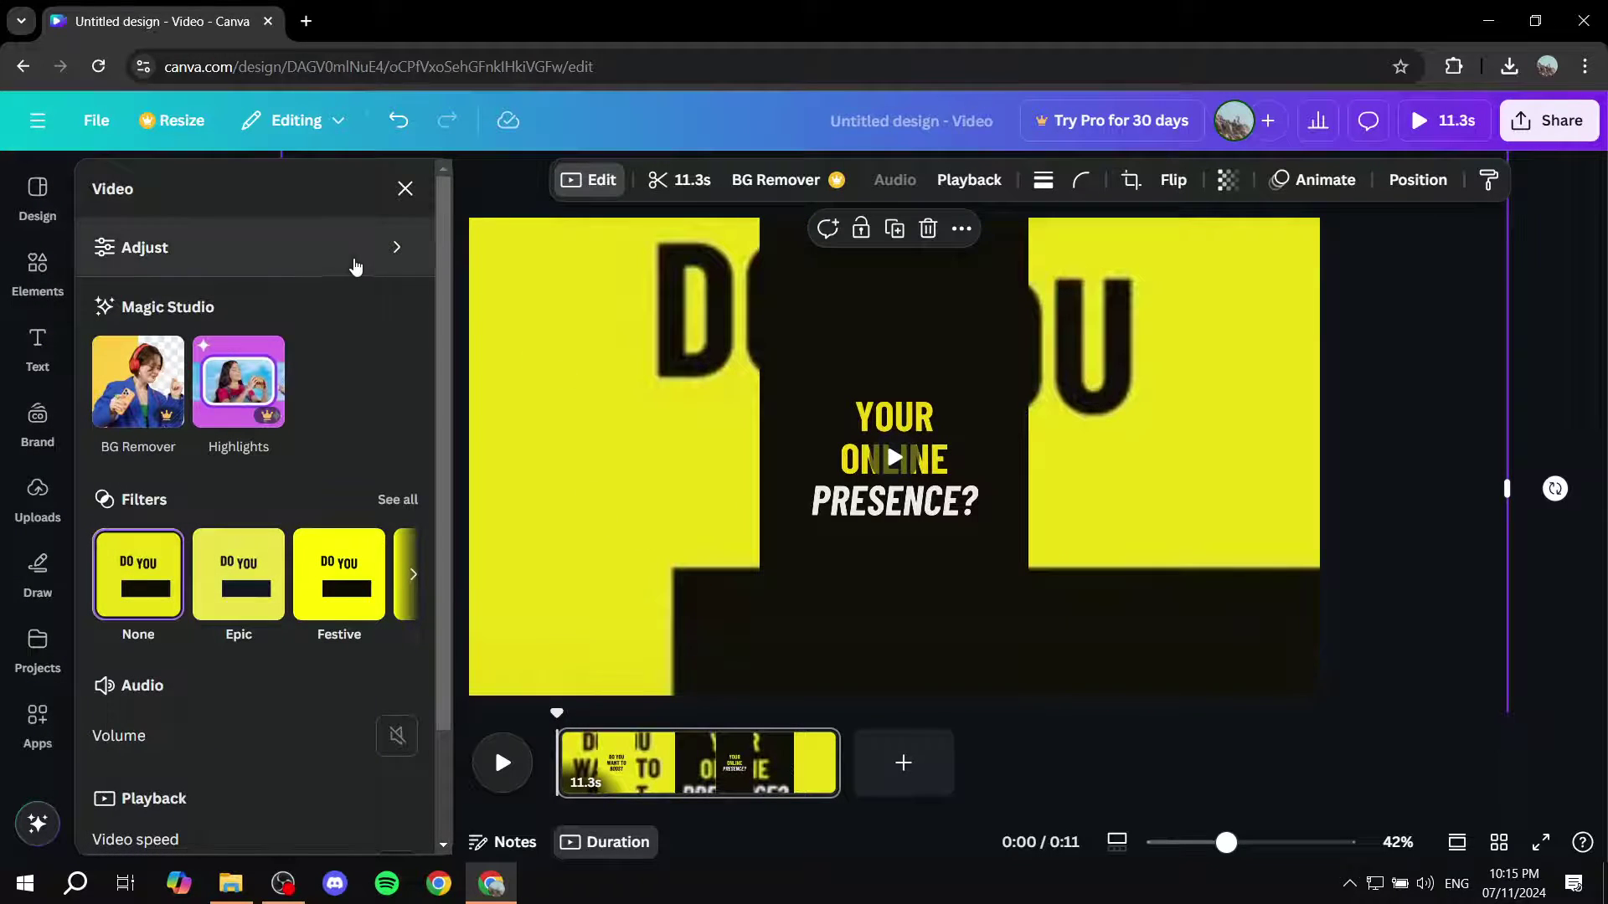
{"action": "left_click", "coordinate": [364, 246]}
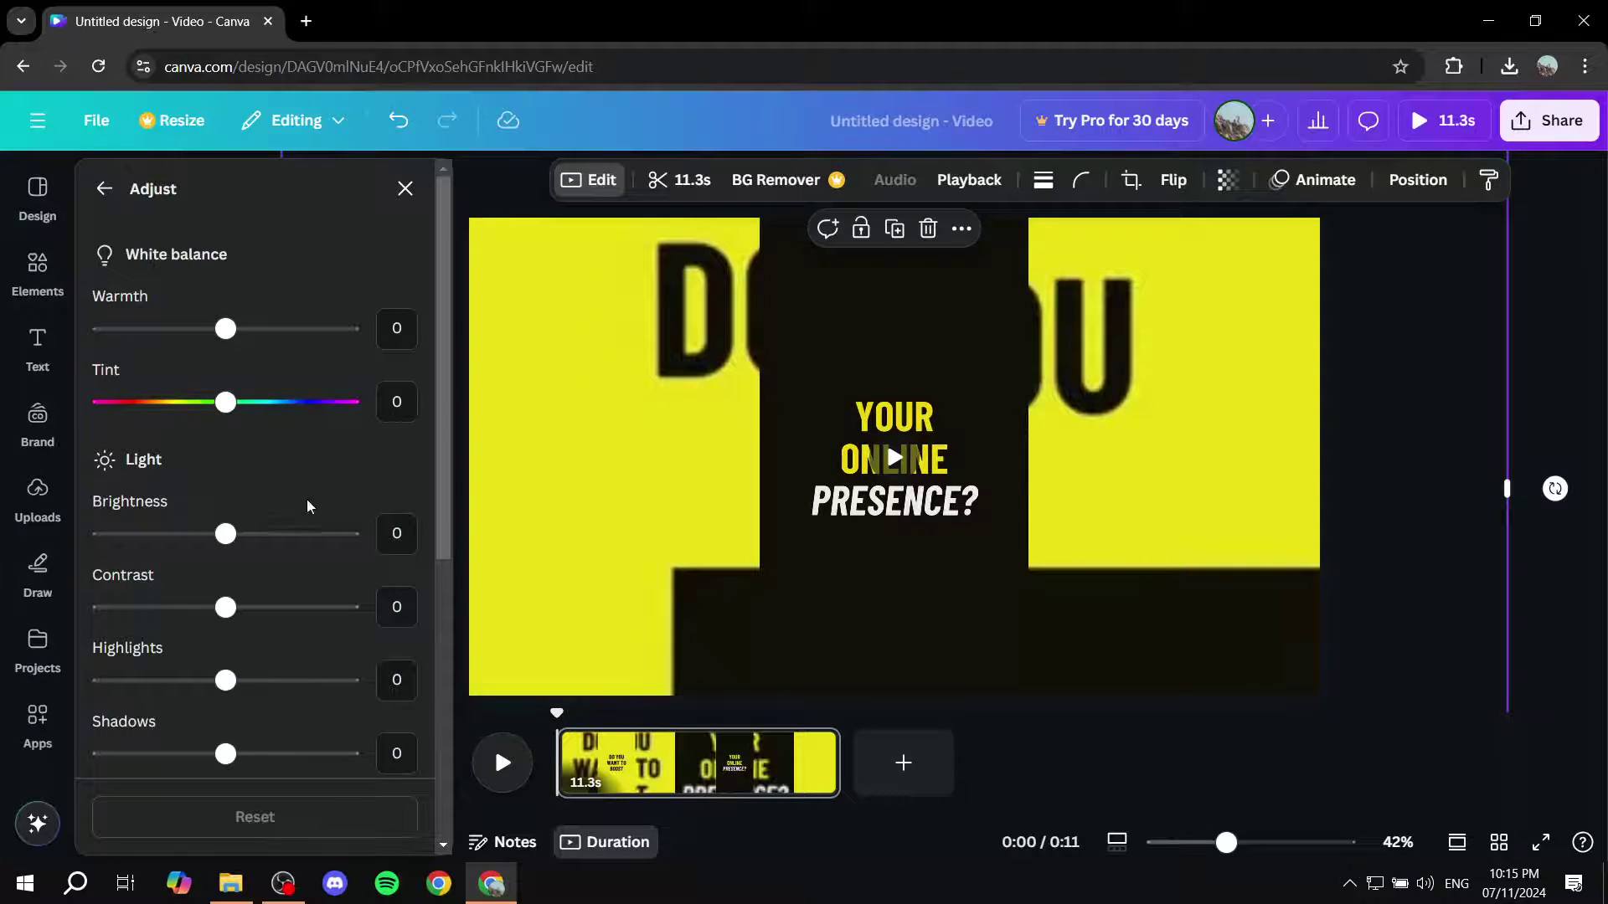
{"action": "left_click_drag", "start_coordinate": [225, 533], "coordinate": [95, 538]}
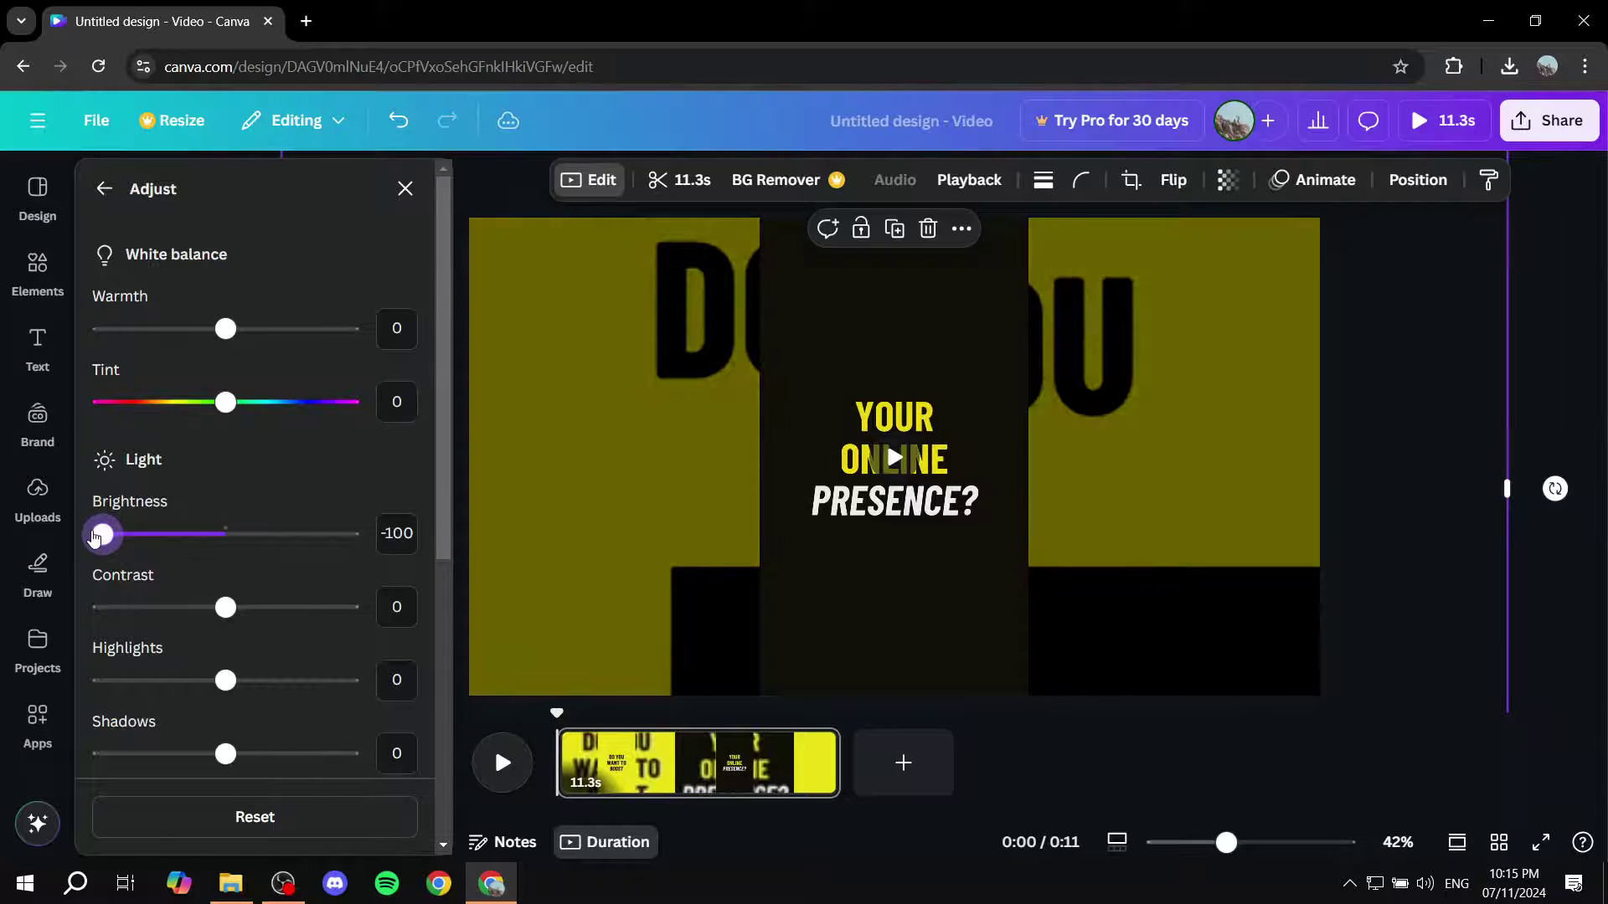
{"action": "scroll", "coordinate": [227, 555], "scroll_direction": "down", "scroll_amount": 3}
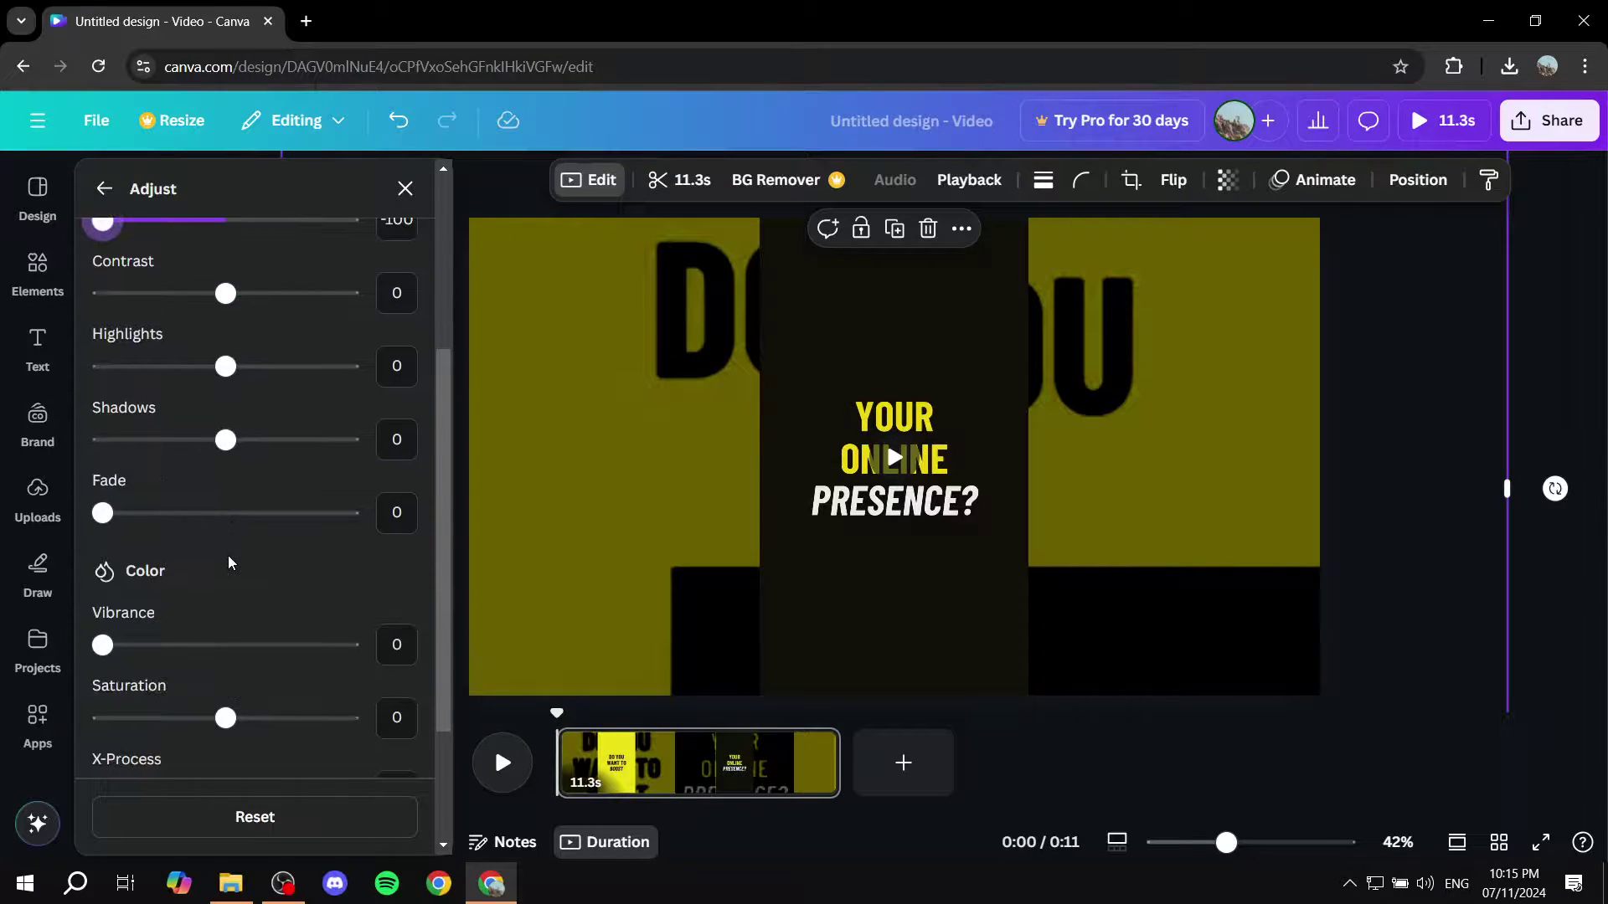
{"action": "left_click_drag", "start_coordinate": [102, 512], "coordinate": [299, 512]}
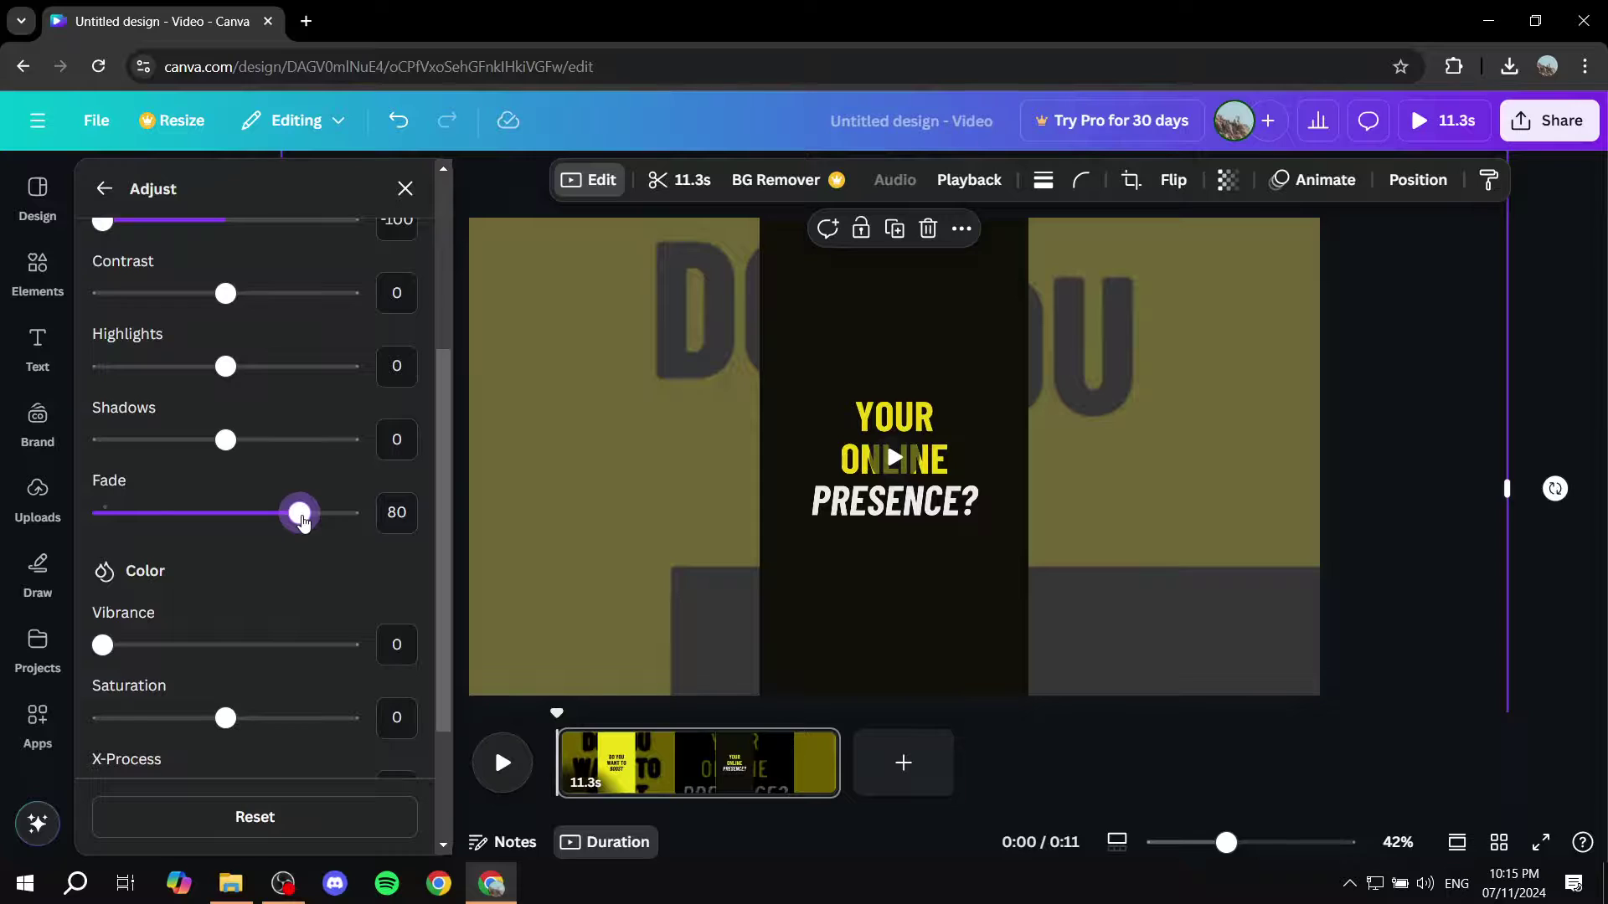
{"action": "scroll", "coordinate": [209, 601], "scroll_direction": "down", "scroll_amount": 3}
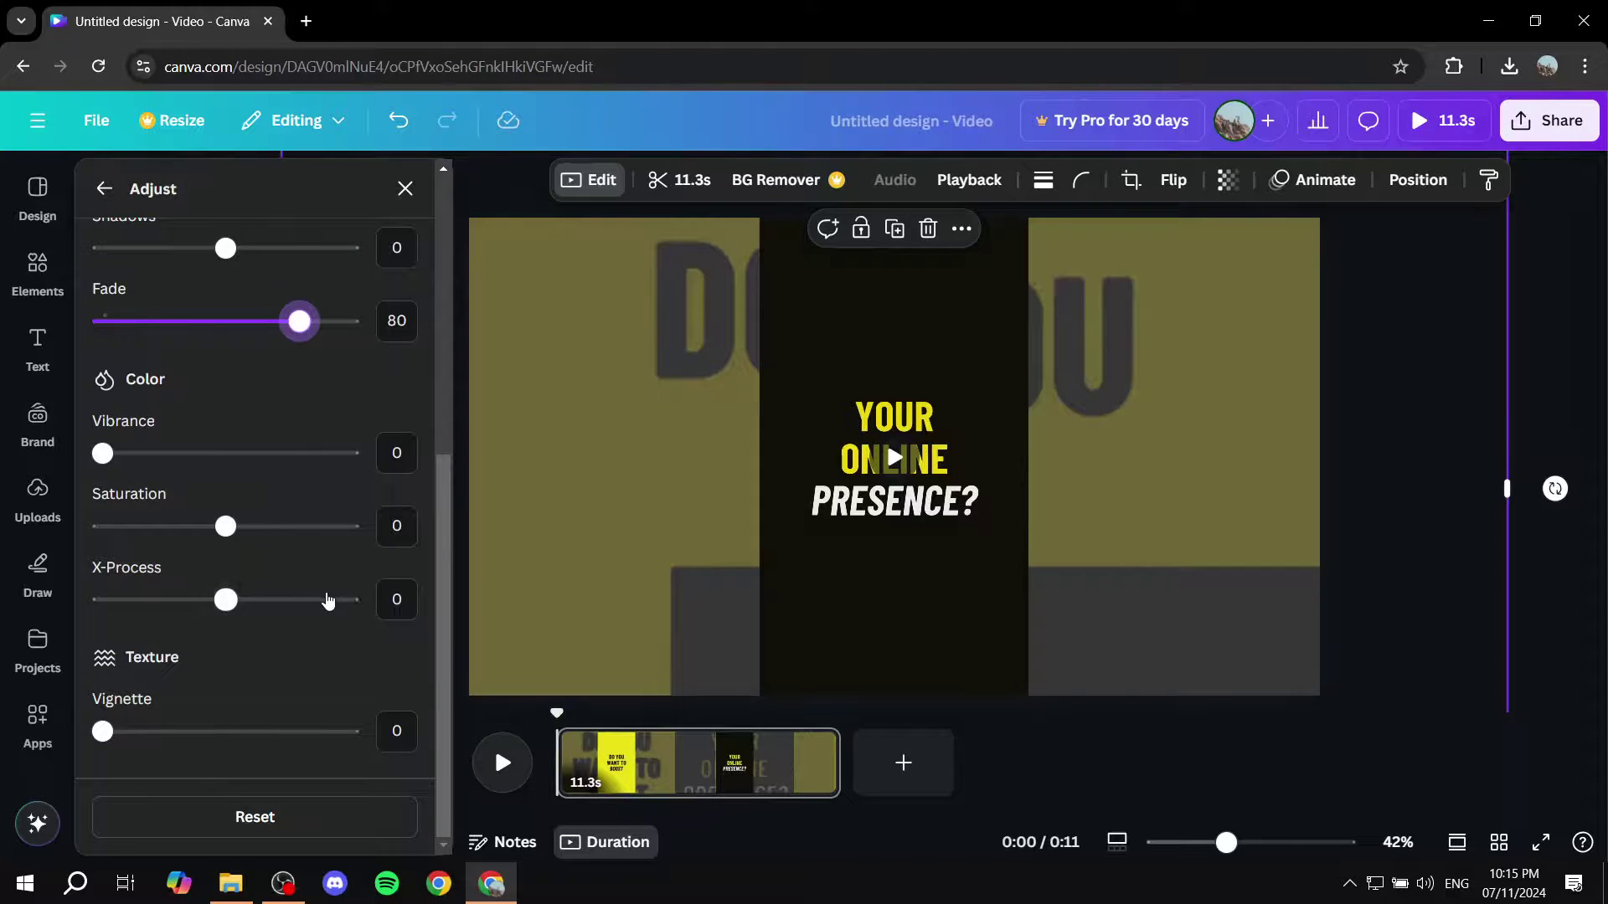
{"action": "mouse_move", "coordinate": [226, 531]}
{"action": "left_mouse_down"}
{"action": "mouse_move", "coordinate": [275, 528]}
{"action": "mouse_move", "coordinate": [239, 527]}
{"action": "left_mouse_up"}
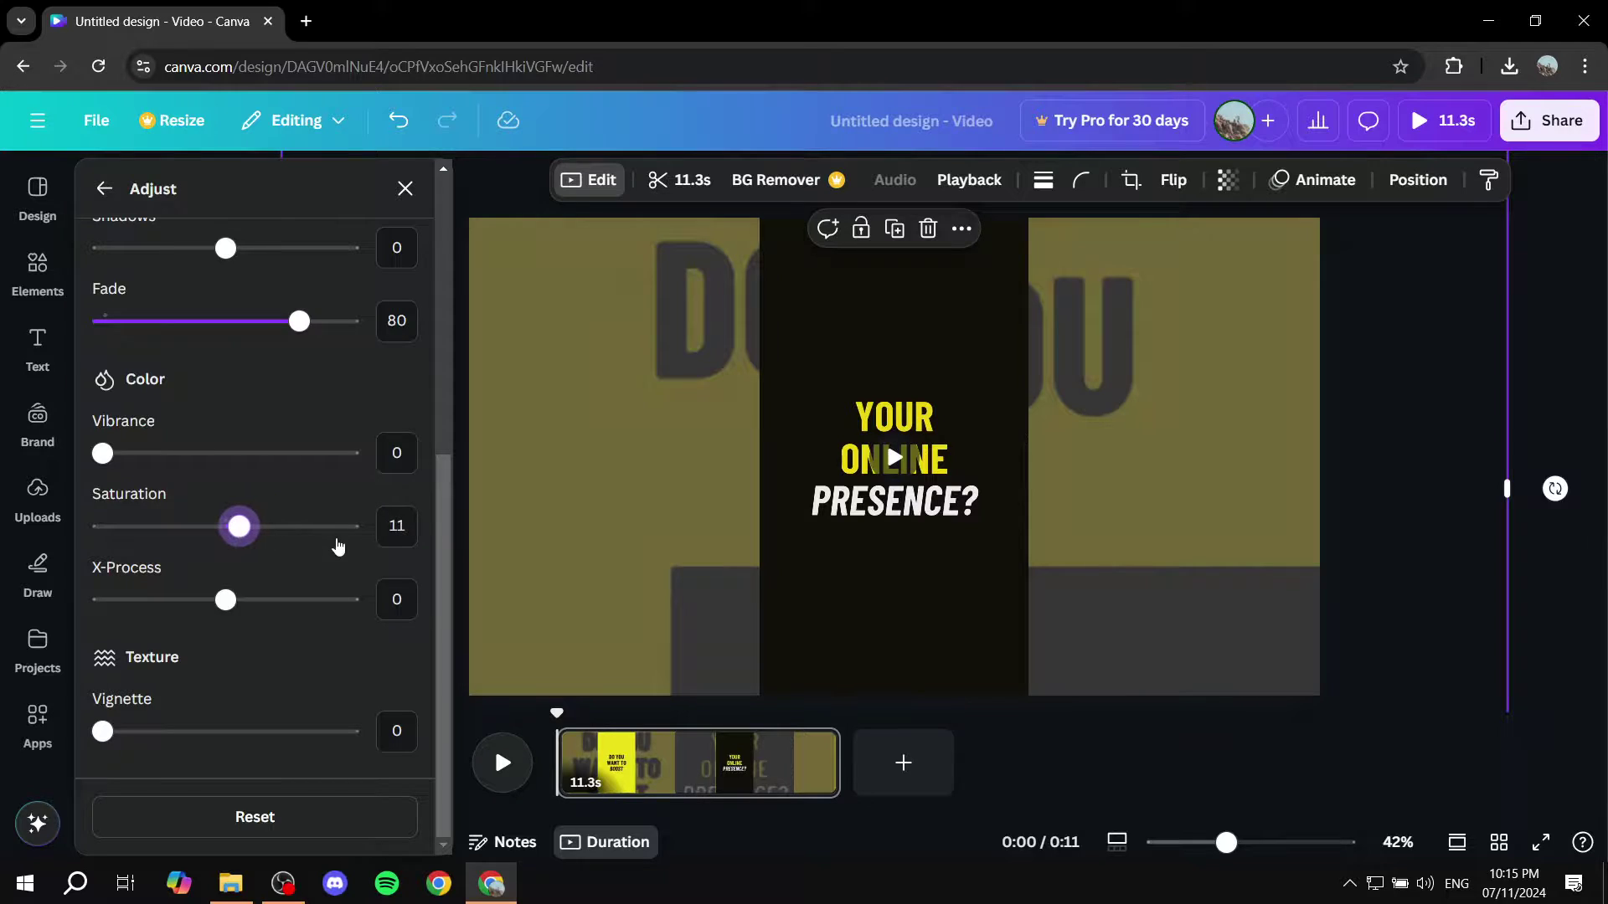
{"action": "scroll", "coordinate": [251, 566], "scroll_direction": "up", "scroll_amount": 3}
{"action": "scroll", "coordinate": [251, 629], "scroll_direction": "down", "scroll_amount": 3}
{"action": "scroll", "coordinate": [250, 650], "scroll_direction": "down", "scroll_amount": 1}
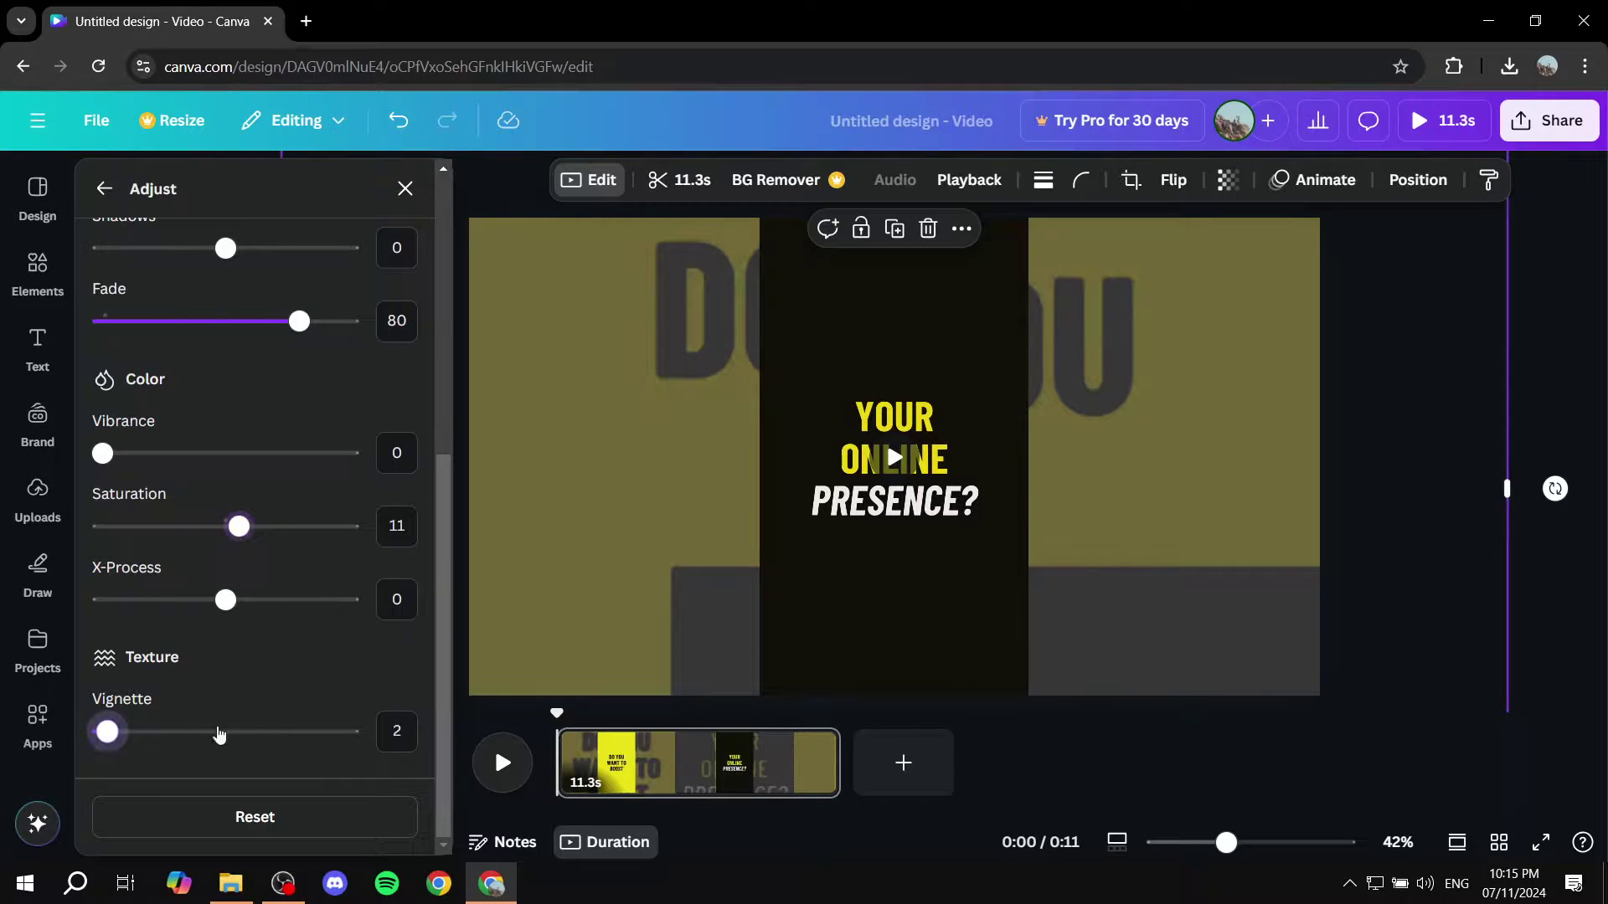
{"action": "left_click_drag", "start_coordinate": [102, 732], "coordinate": [315, 731]}
{"action": "scroll", "coordinate": [314, 576], "scroll_direction": "up", "scroll_amount": 5}
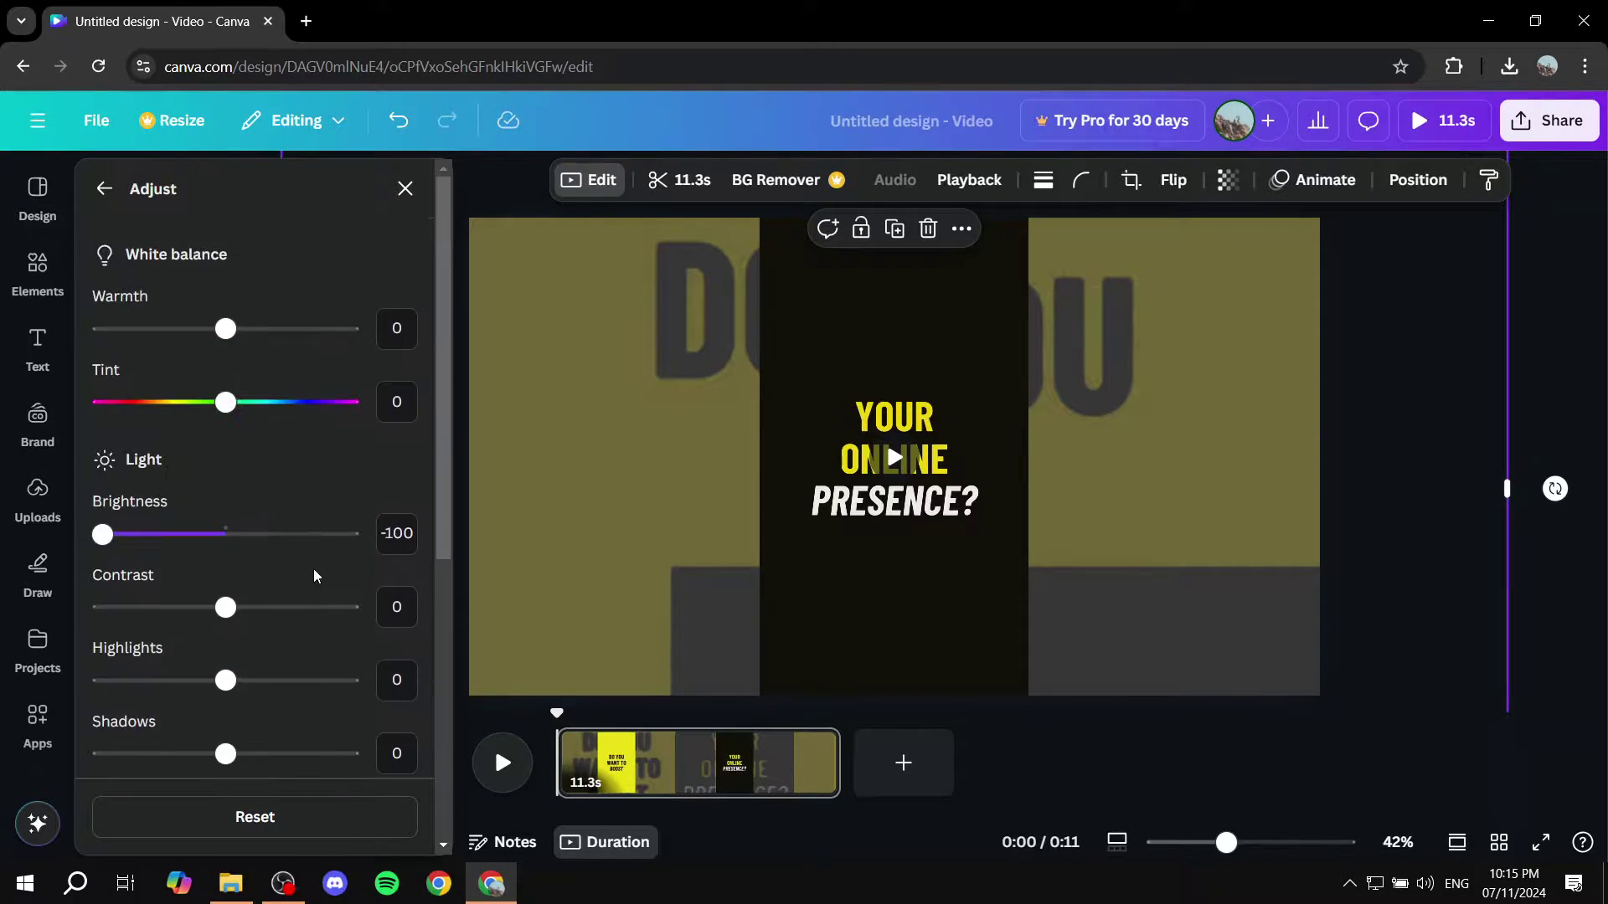
{"action": "scroll", "coordinate": [138, 540], "scroll_direction": "down", "scroll_amount": 3}
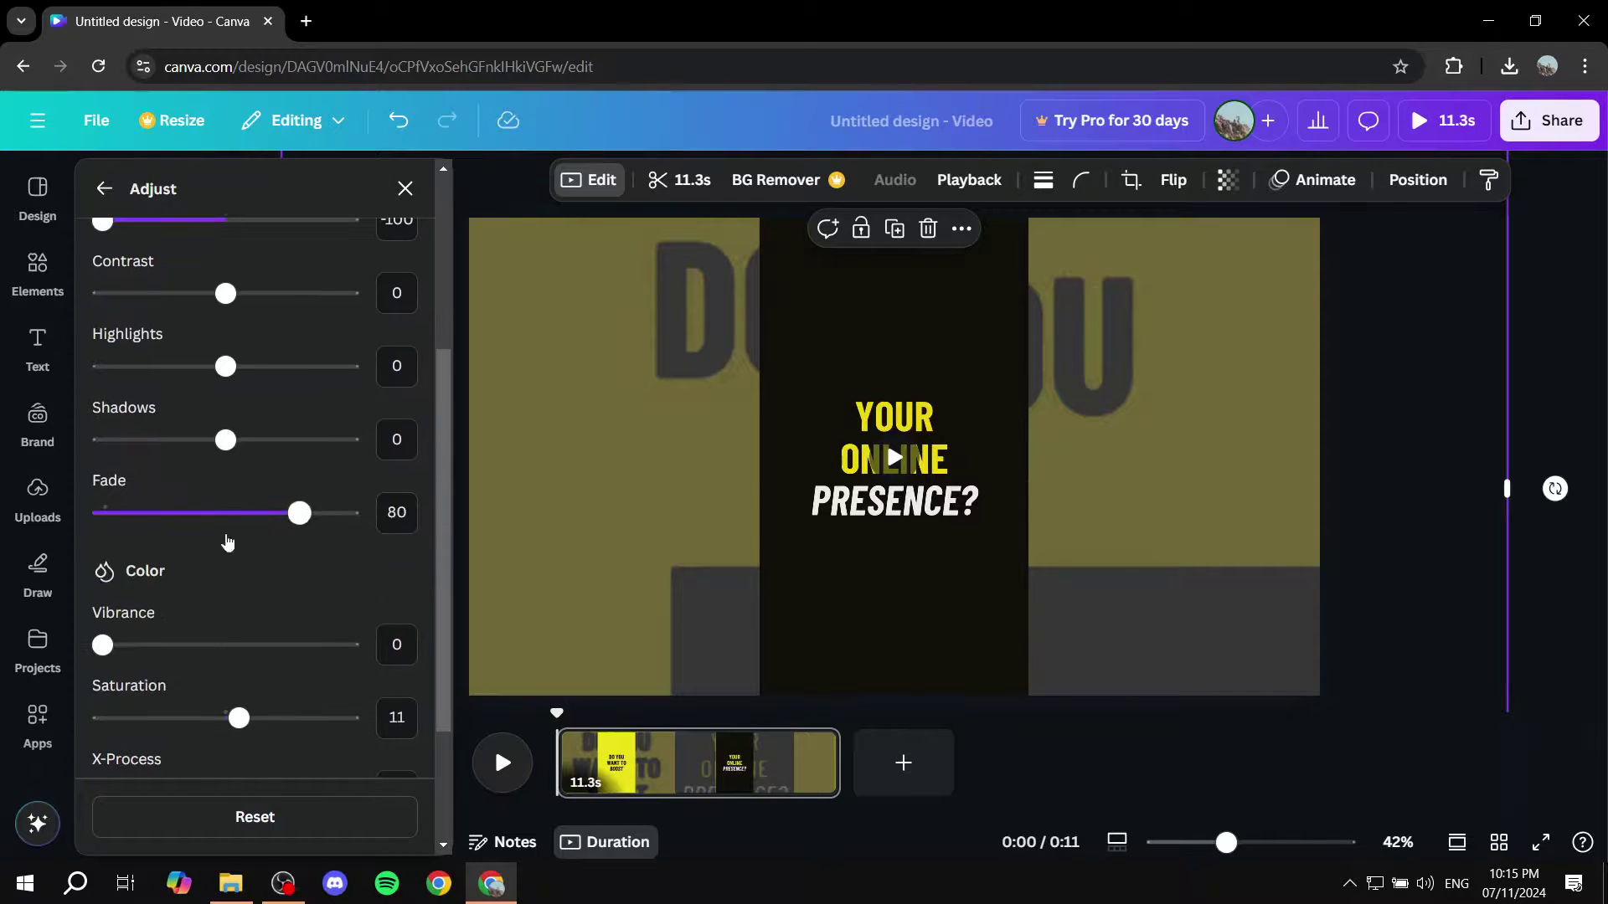
{"action": "scroll", "coordinate": [289, 499], "scroll_direction": "up", "scroll_amount": 3}
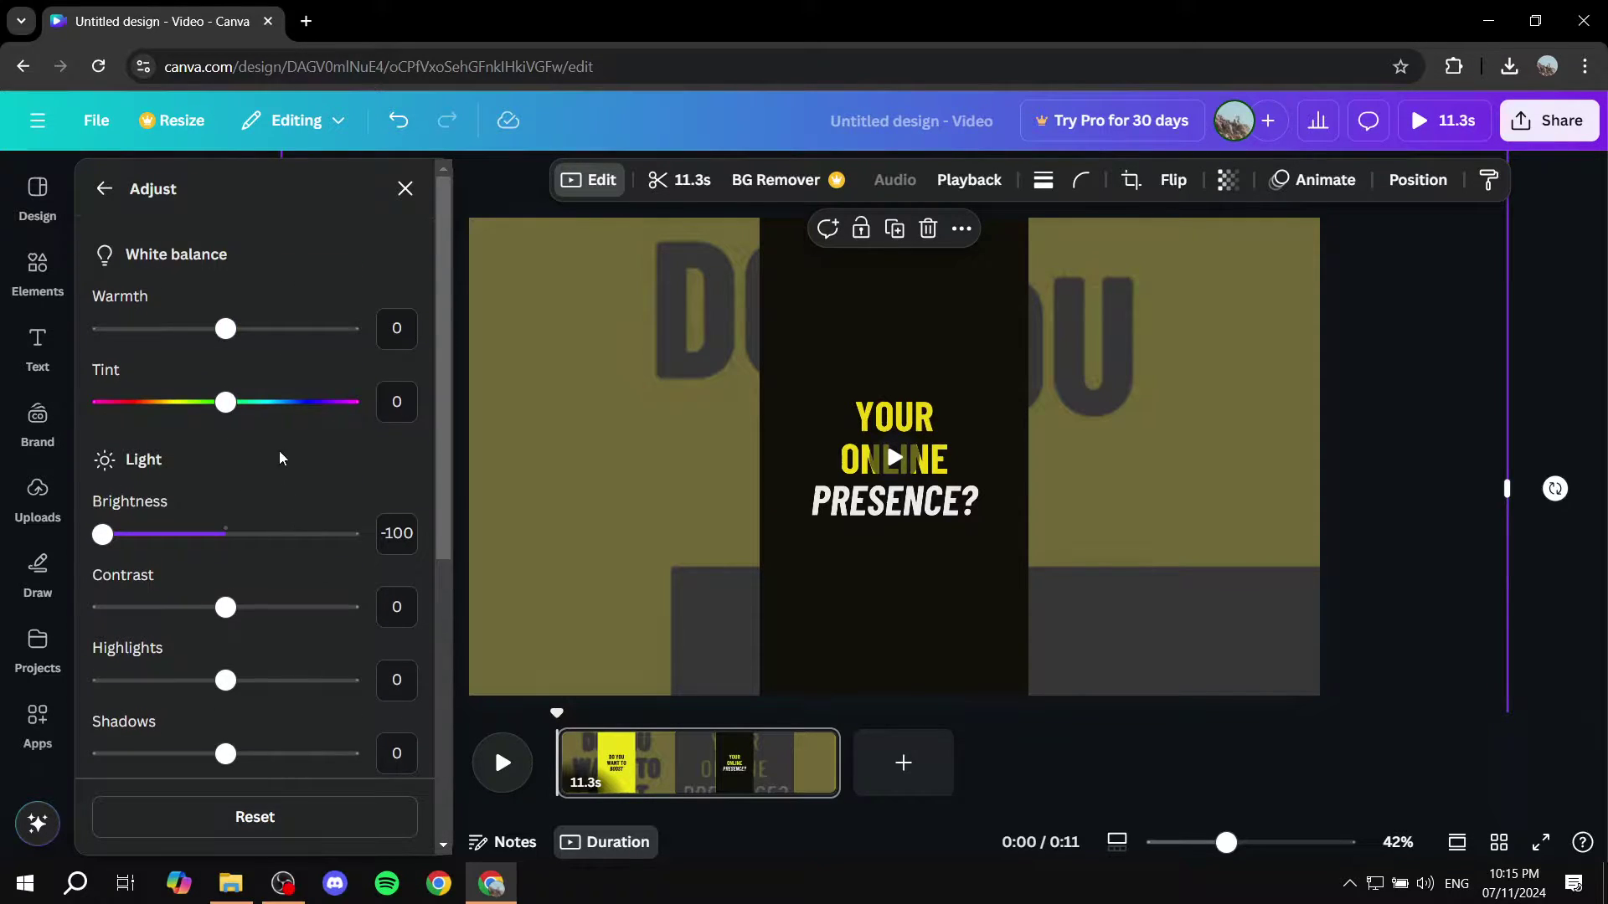
Step: Set the background clip's transparency to 67
{"action": "left_click", "coordinate": [406, 189]}
{"action": "left_click", "coordinate": [1227, 179]}
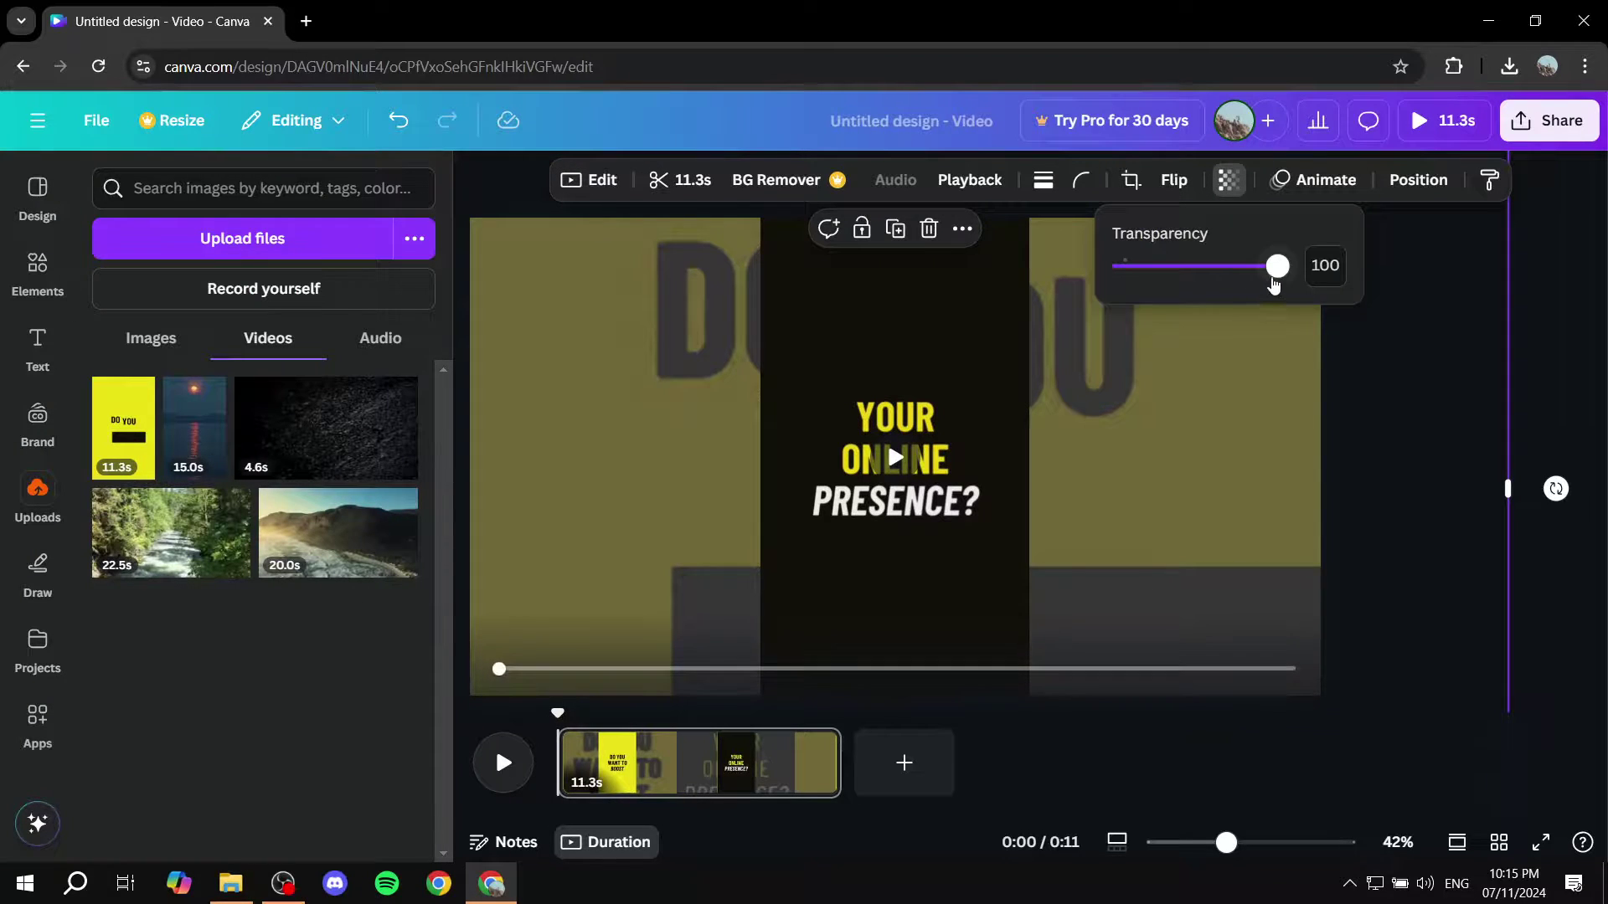
{"action": "left_click_drag", "start_coordinate": [1277, 265], "coordinate": [1229, 268]}
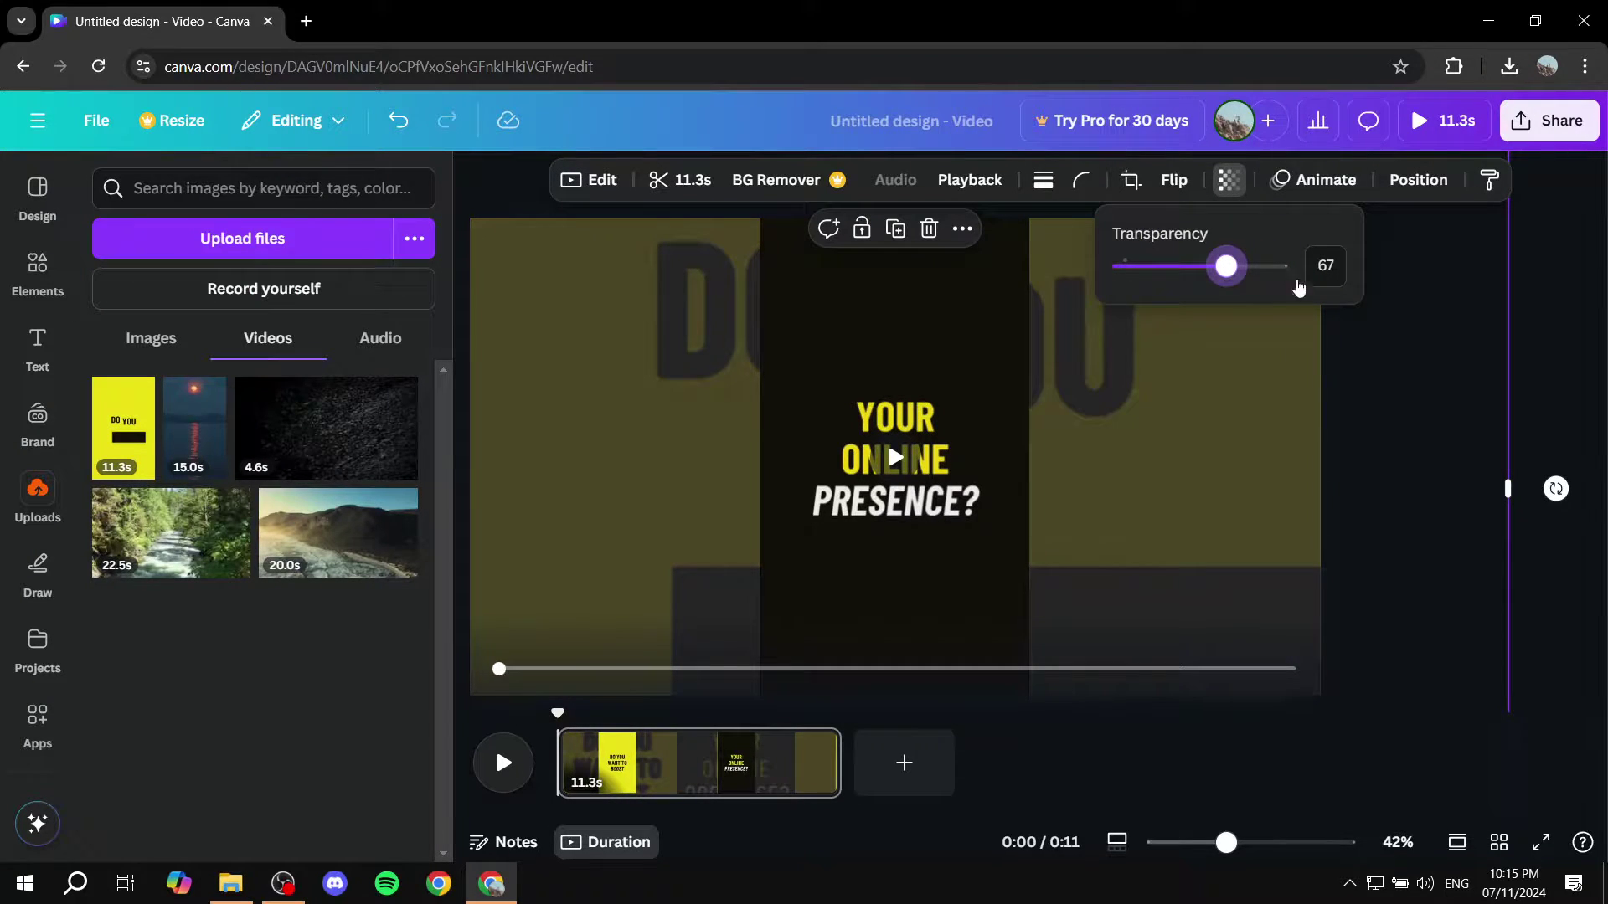
{"action": "left_click", "coordinate": [1457, 387]}
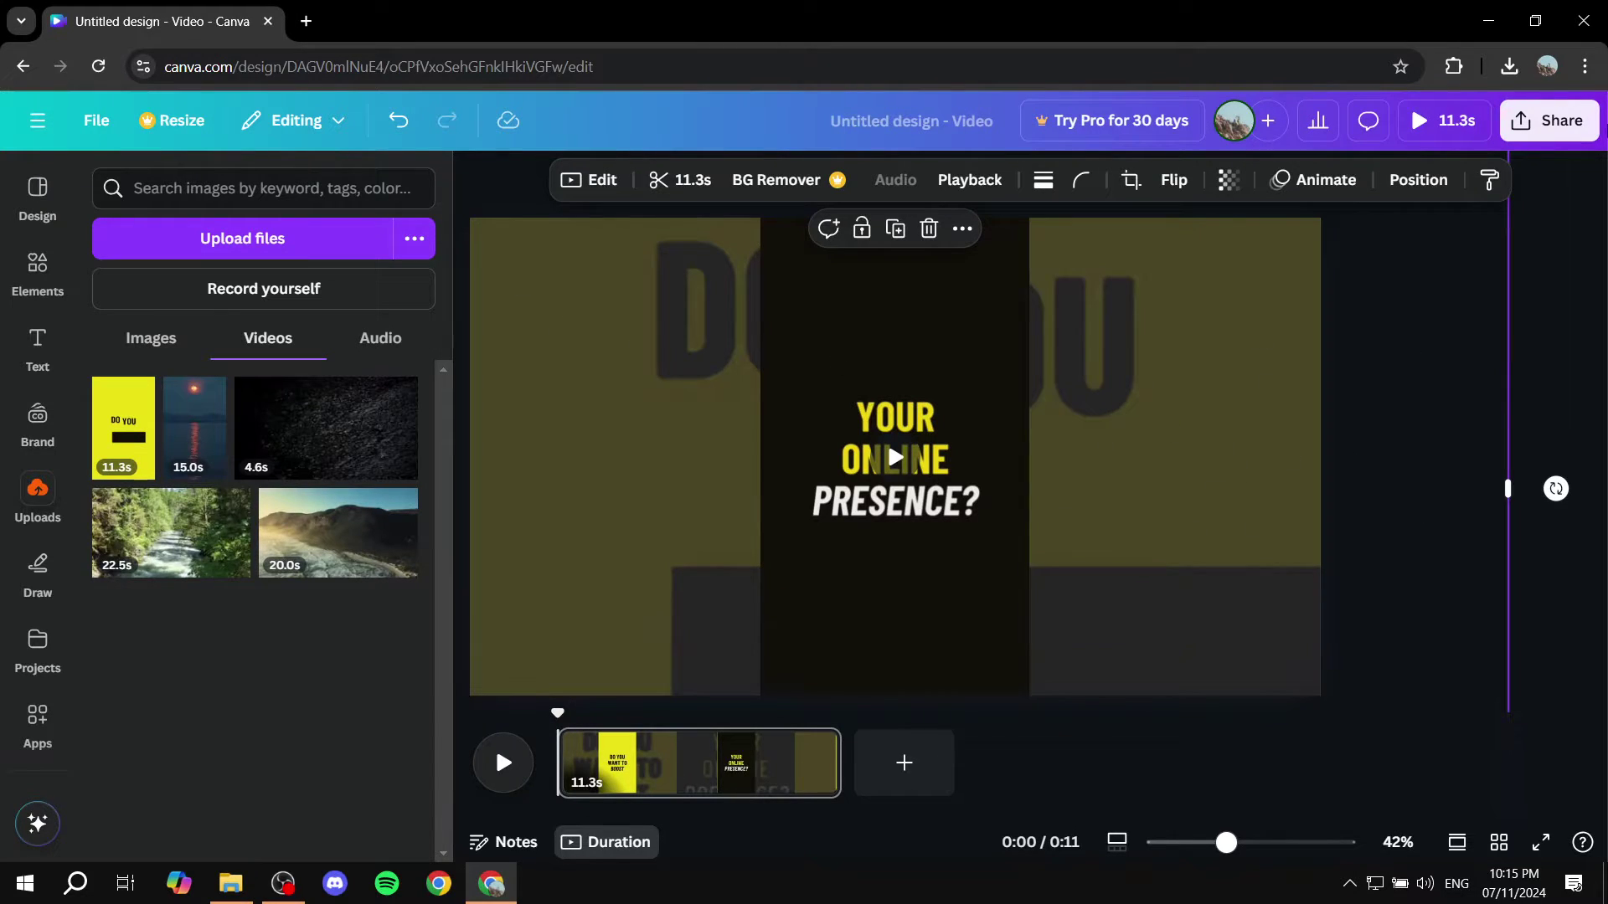
Step: Check the download options without exporting, then play and pause a layout preview
{"action": "left_click", "coordinate": [1555, 121]}
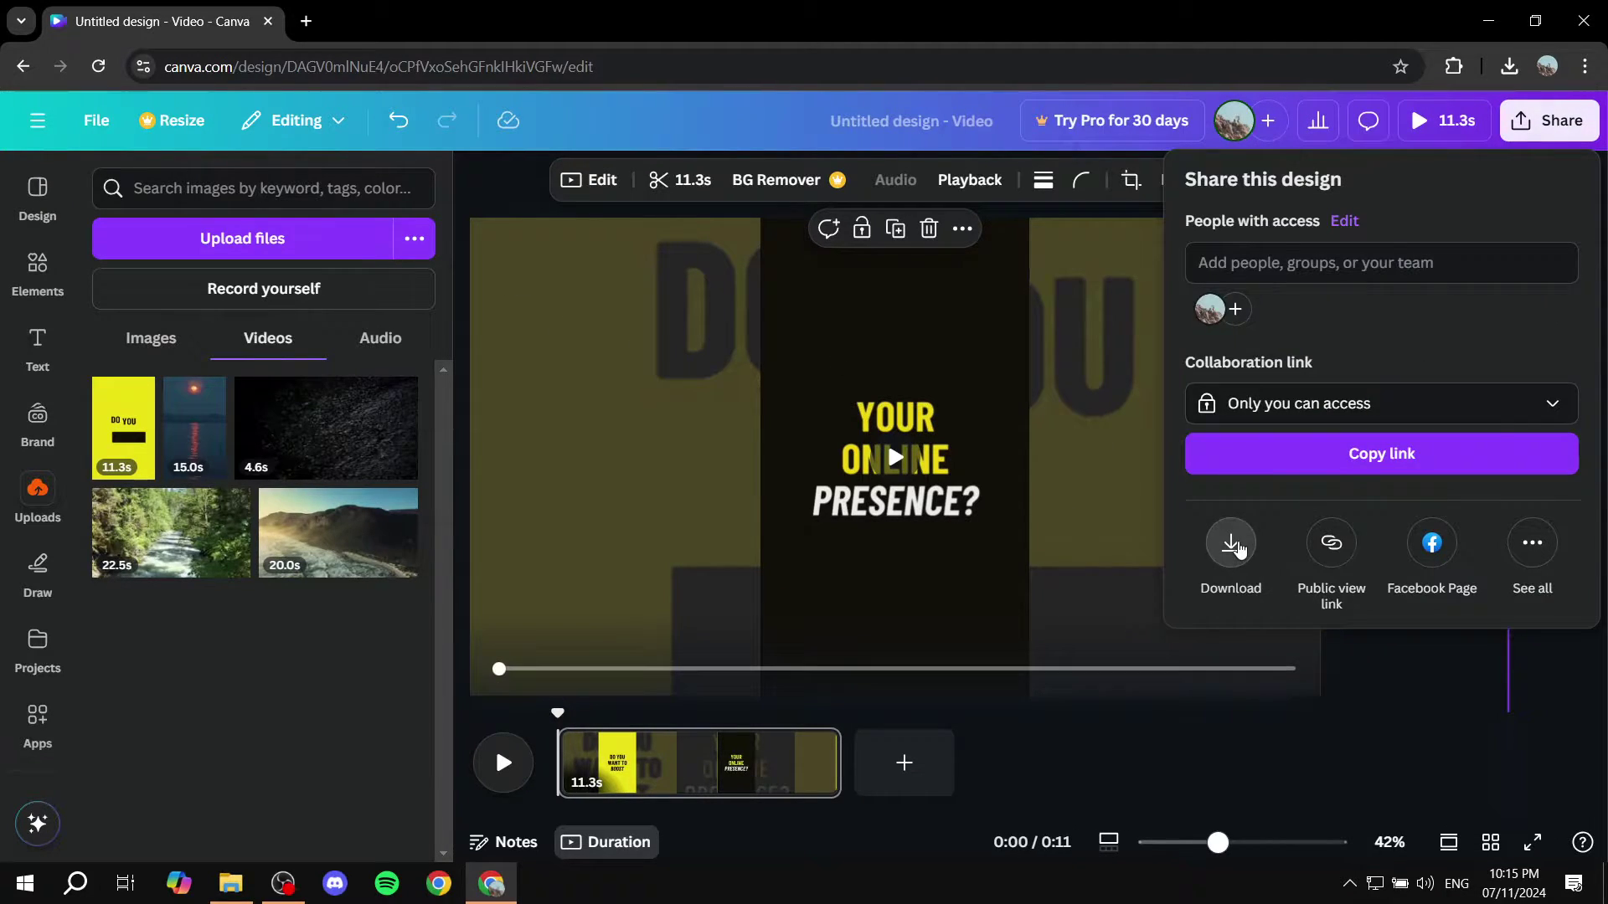
{"action": "left_click", "coordinate": [1235, 548]}
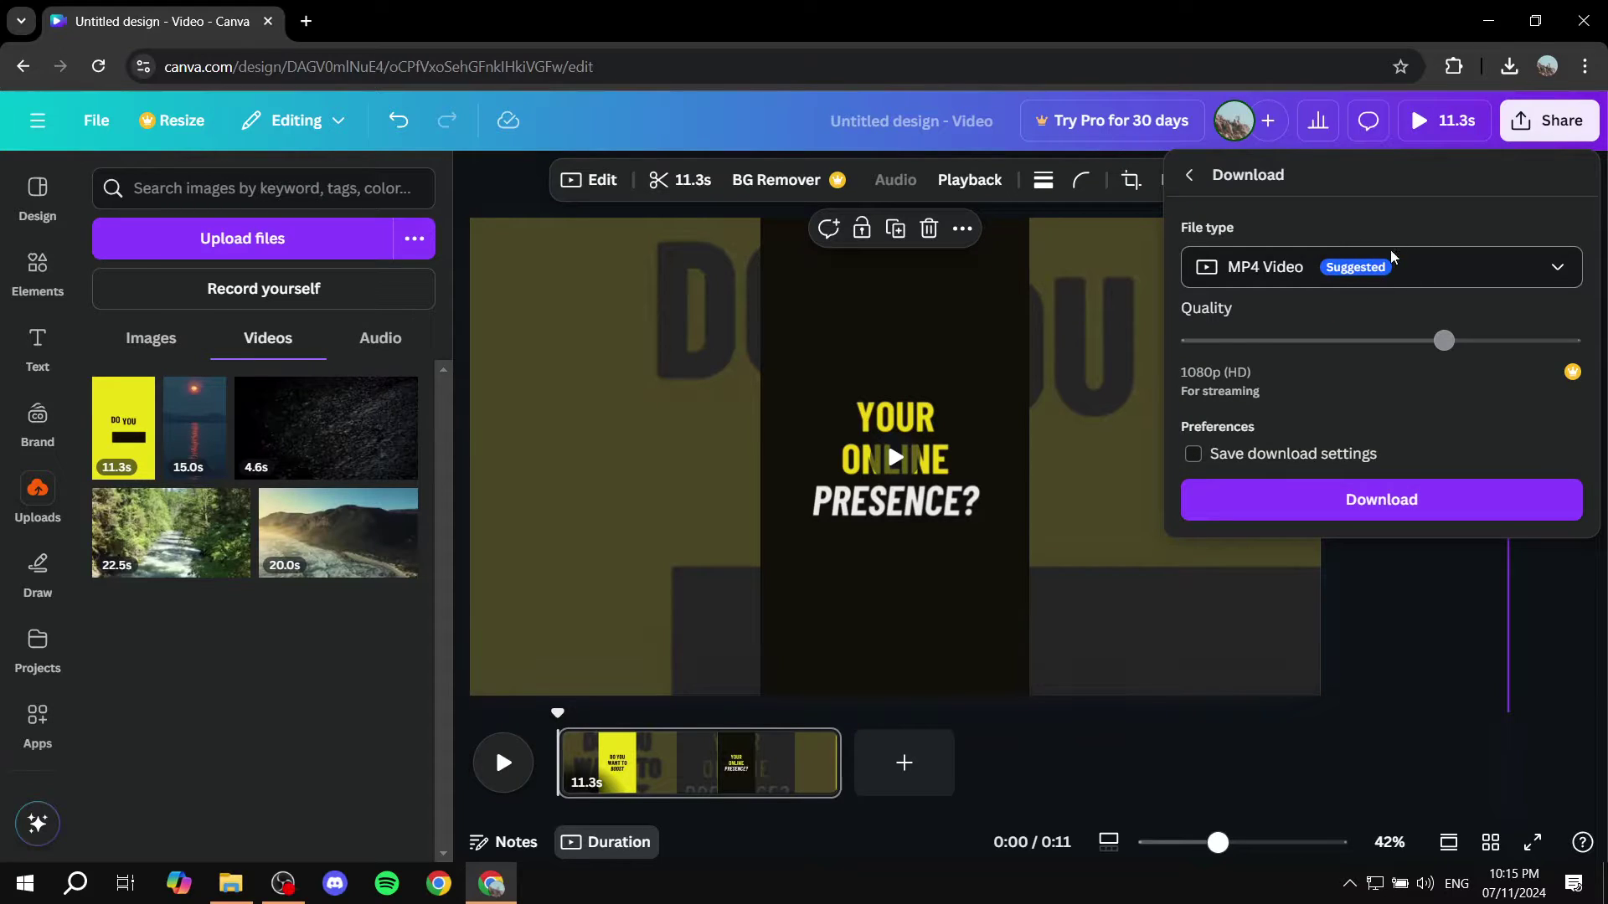
{"action": "left_click", "coordinate": [876, 453]}
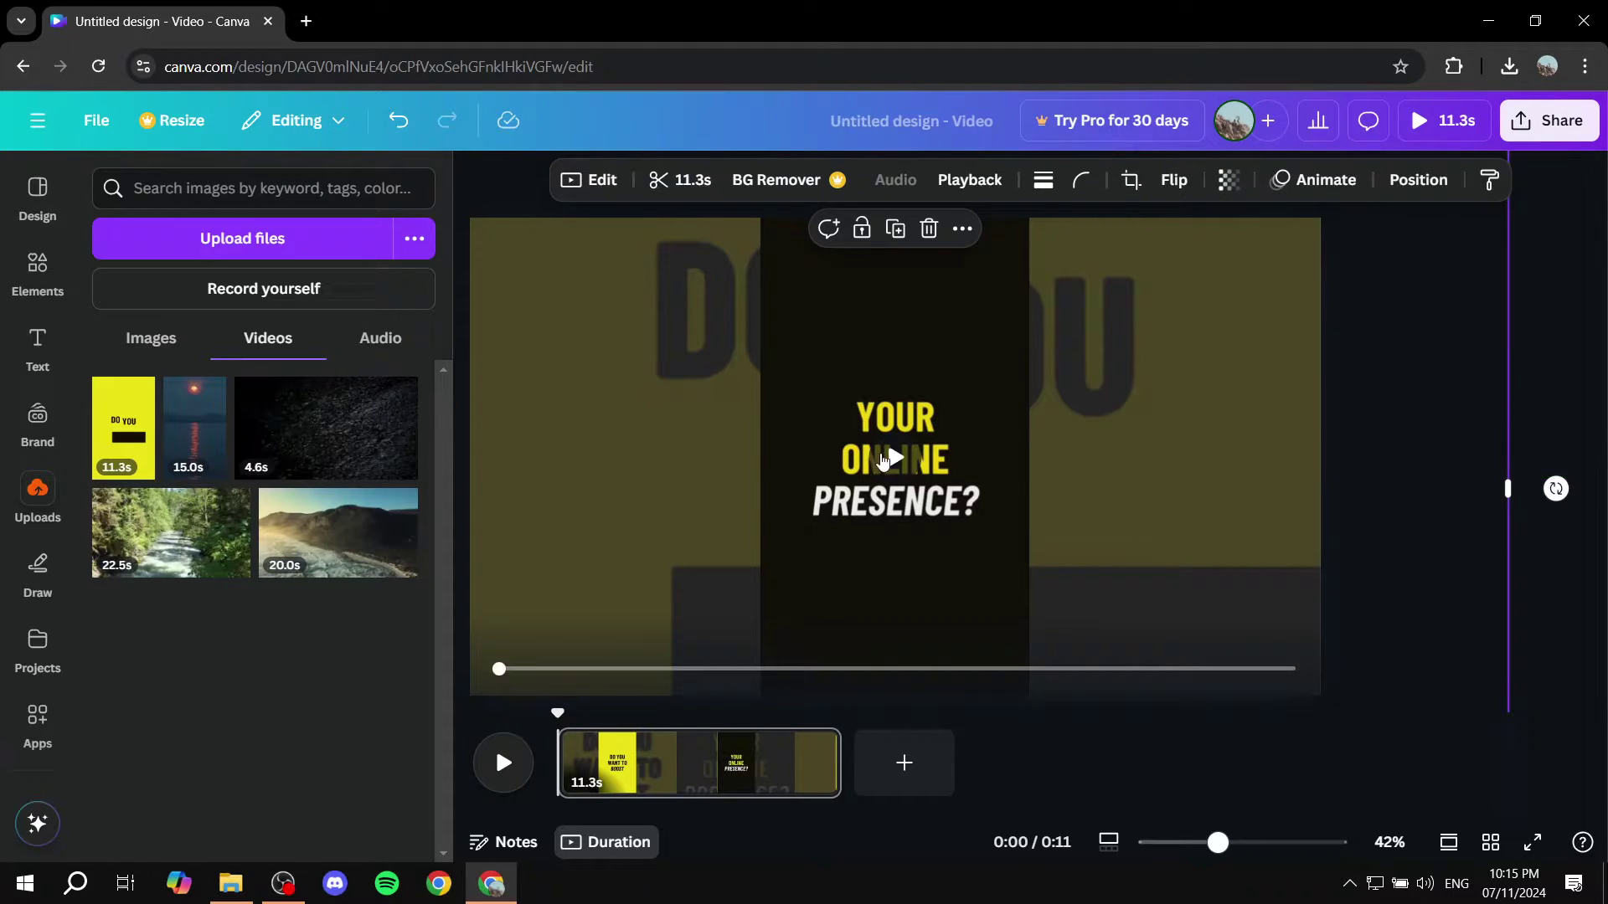
{"action": "left_click", "coordinate": [1009, 420]}
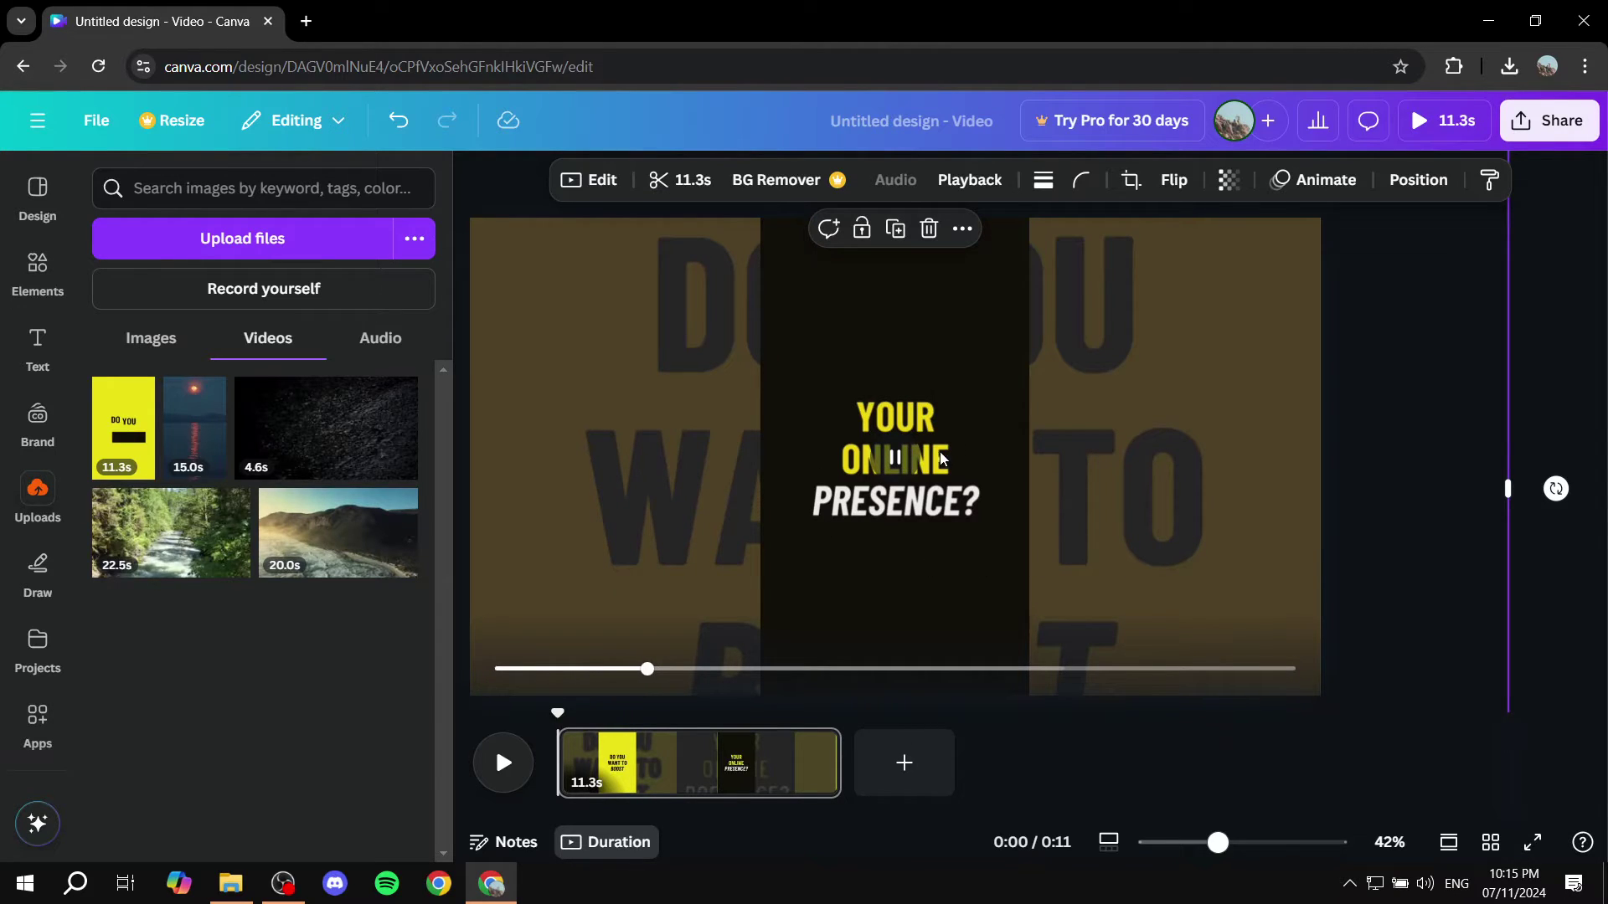
{"action": "left_click", "coordinate": [899, 462]}
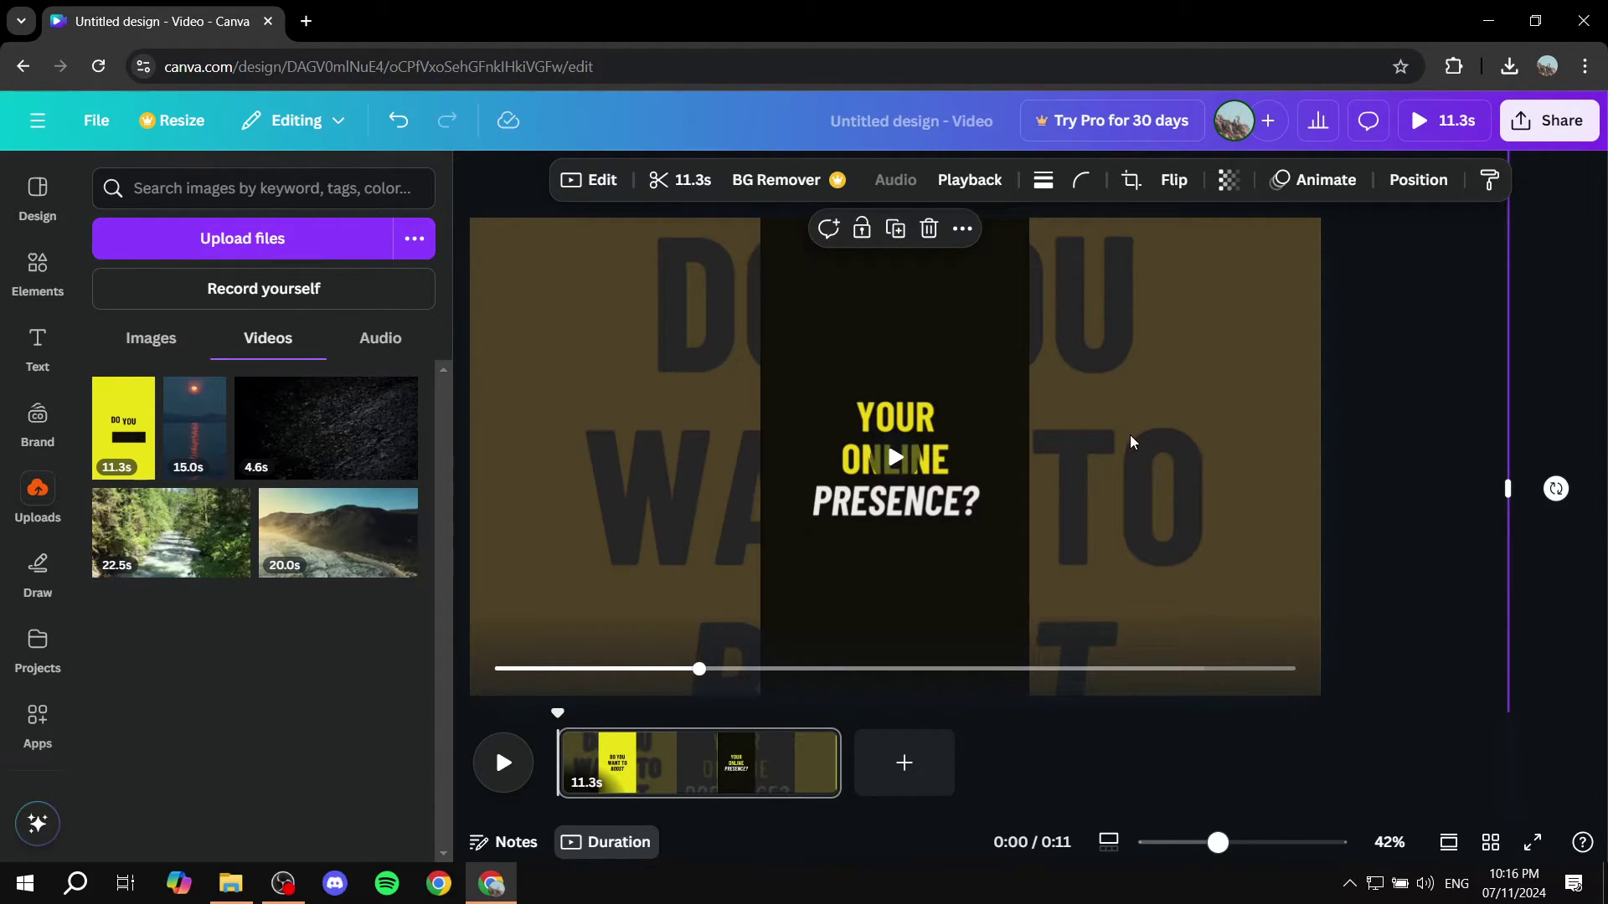